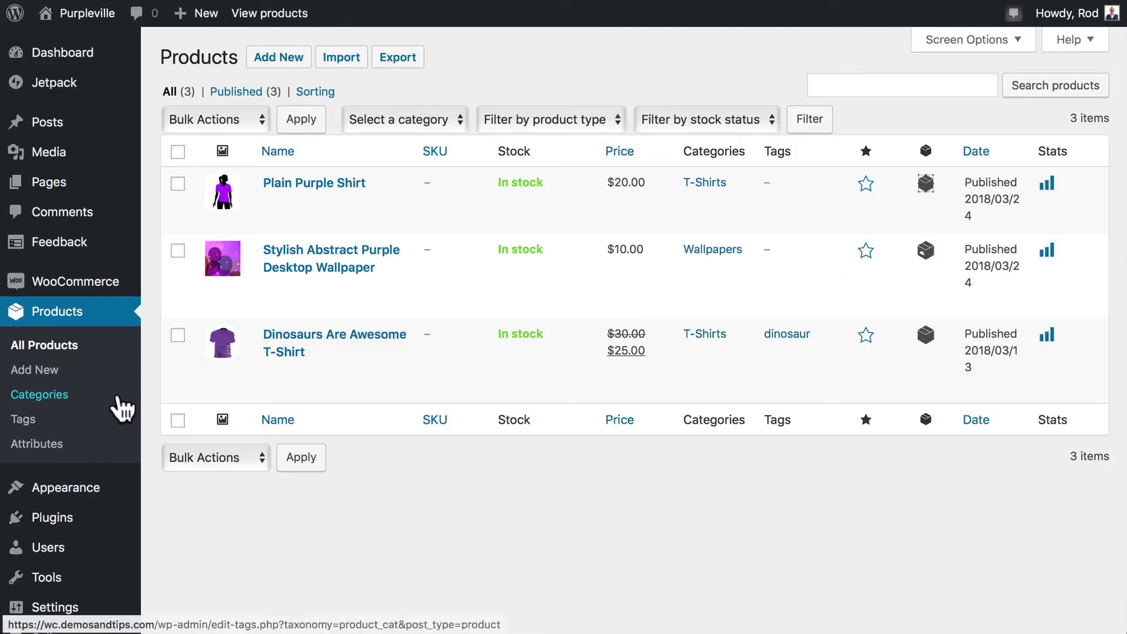
Step: Go from the Products list to the Appearance > Widgets page
mouse_move(55, 498)
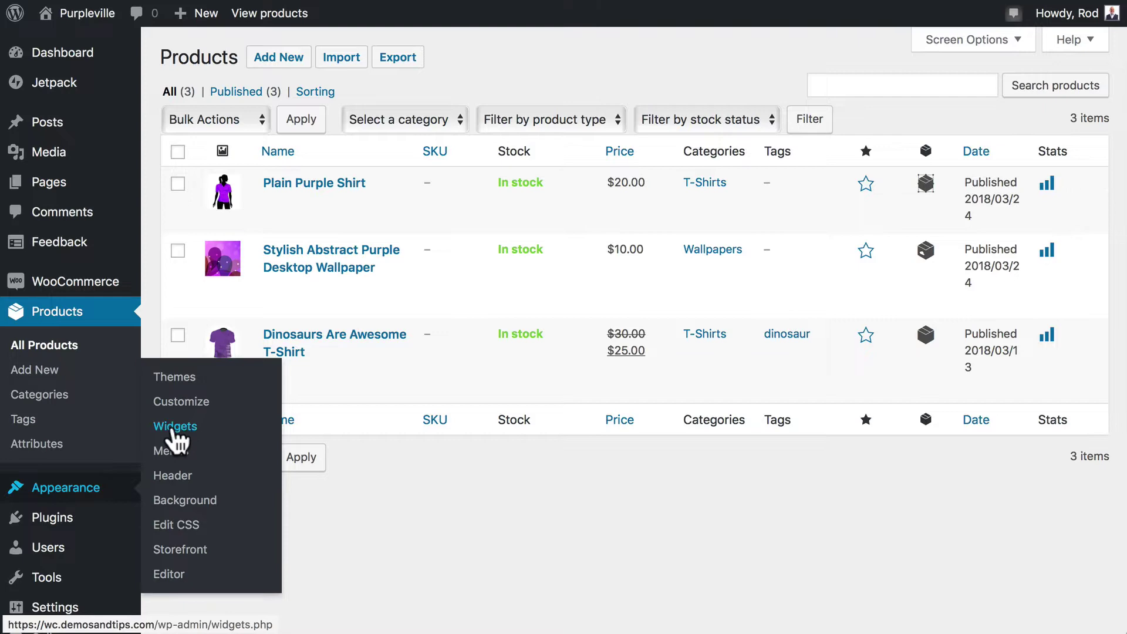
click(173, 425)
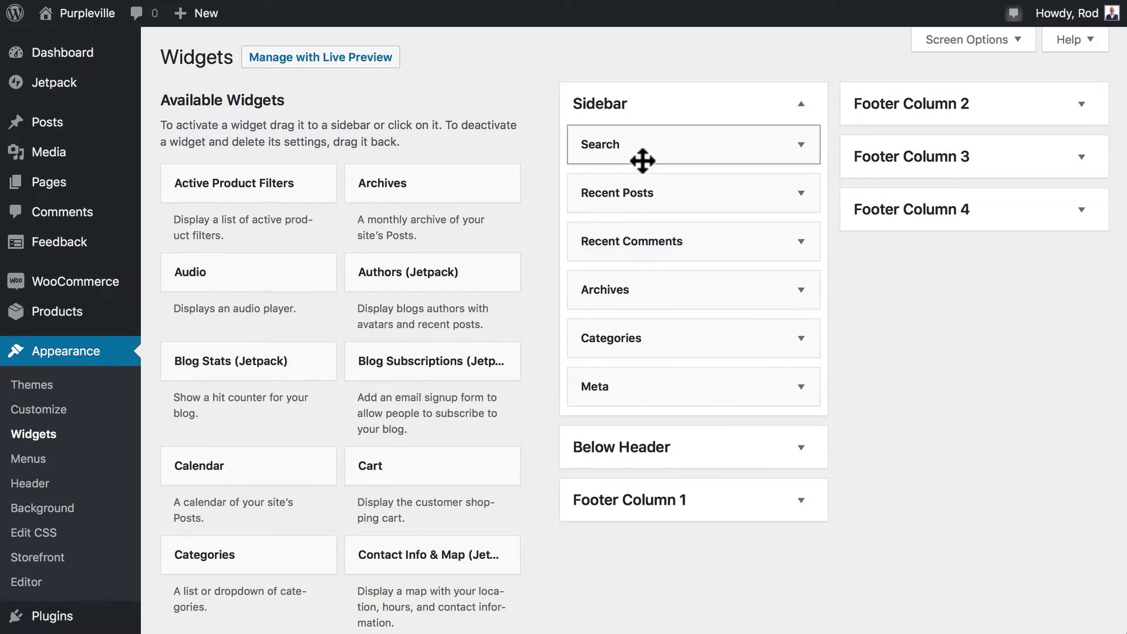
Step: Delete the Recent Posts, Recent Comments, Categories, Meta, Archives and Search widgets from the Sidebar
click(800, 192)
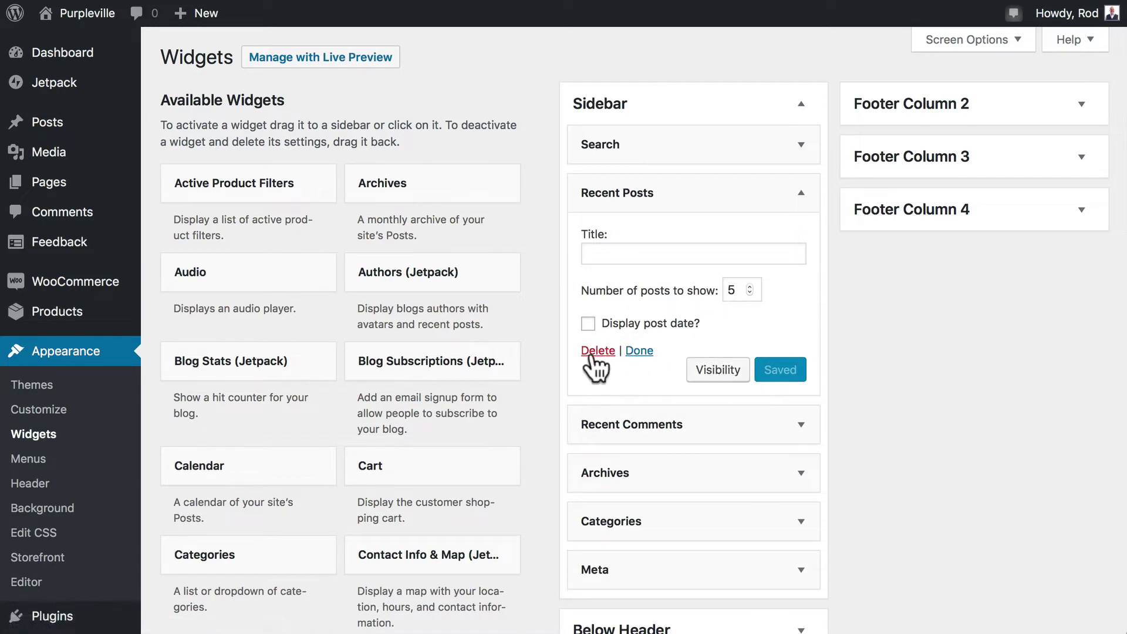
click(591, 352)
click(800, 193)
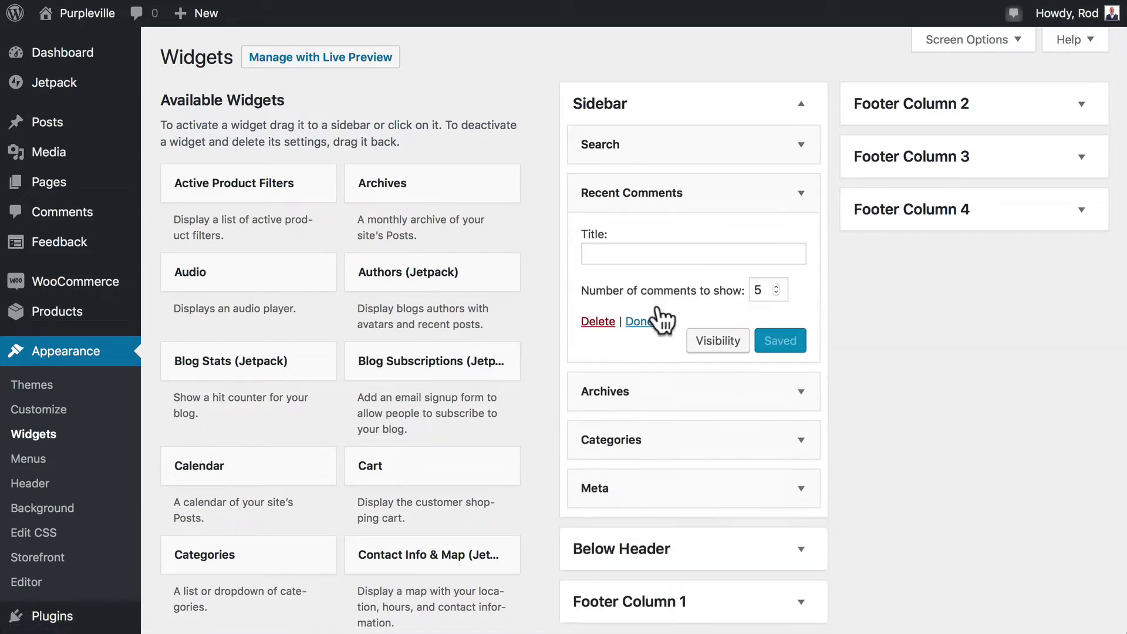
click(593, 324)
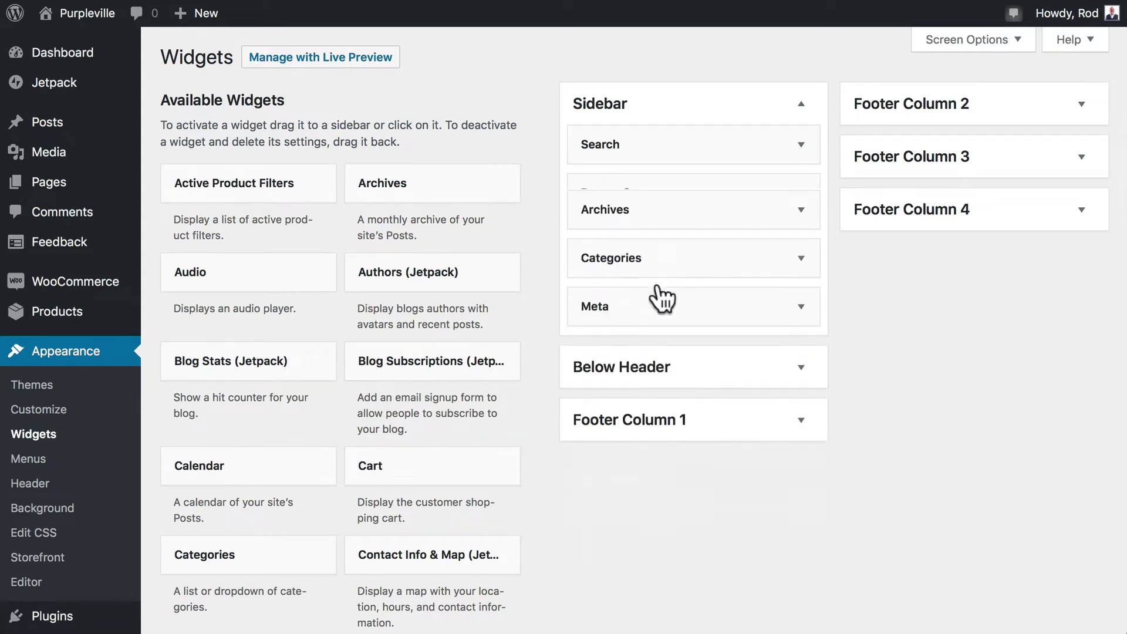
click(801, 242)
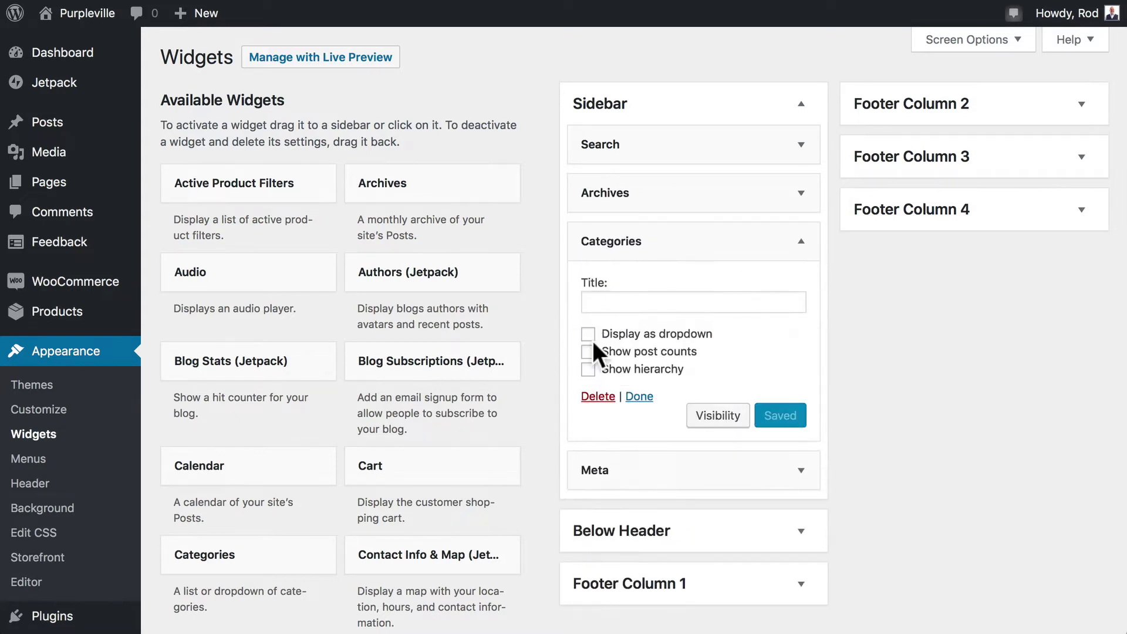
click(587, 397)
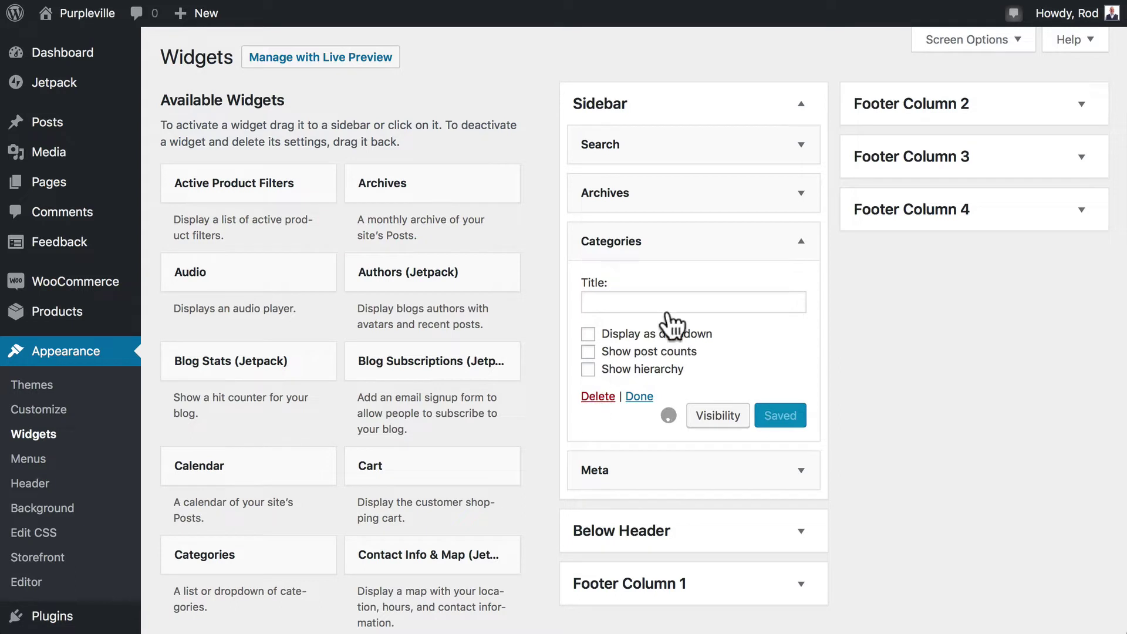
click(799, 245)
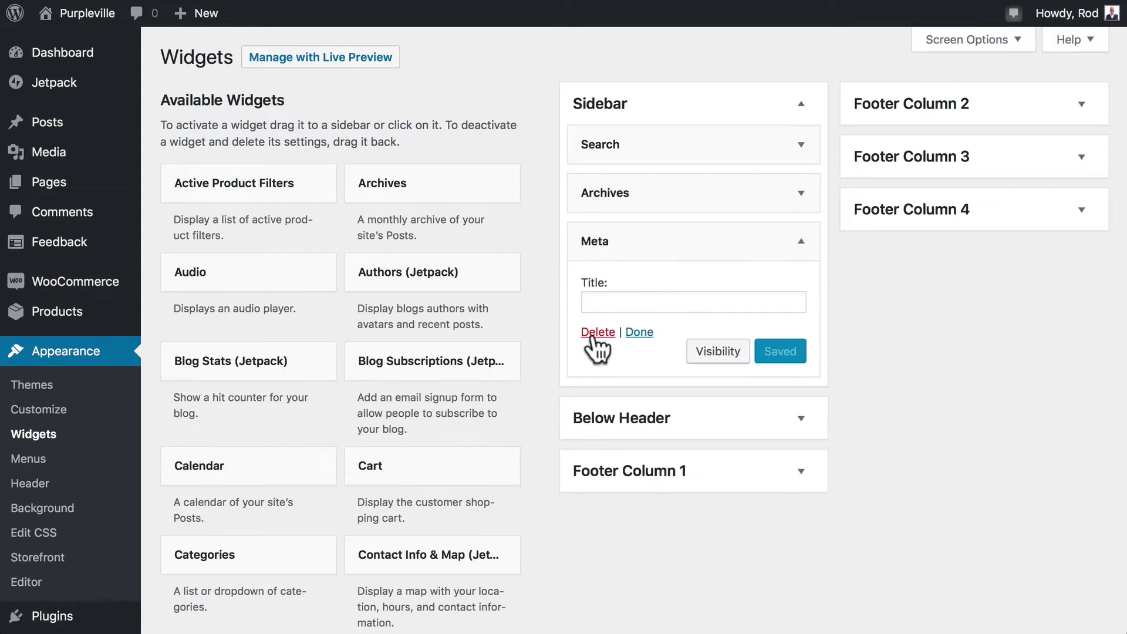
click(592, 334)
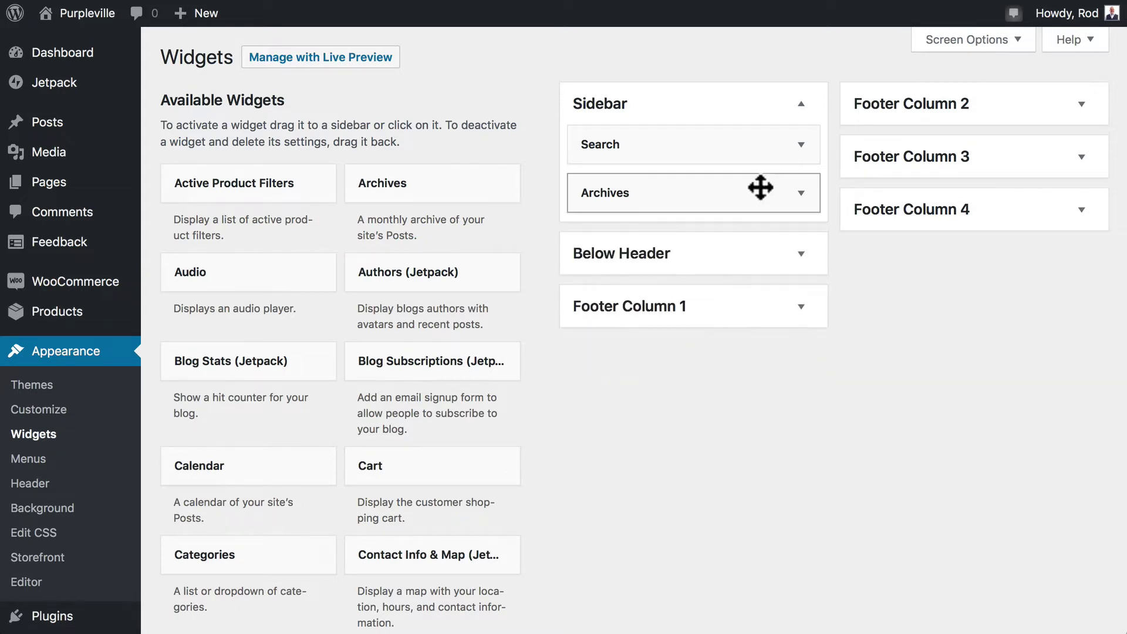
click(799, 195)
click(576, 327)
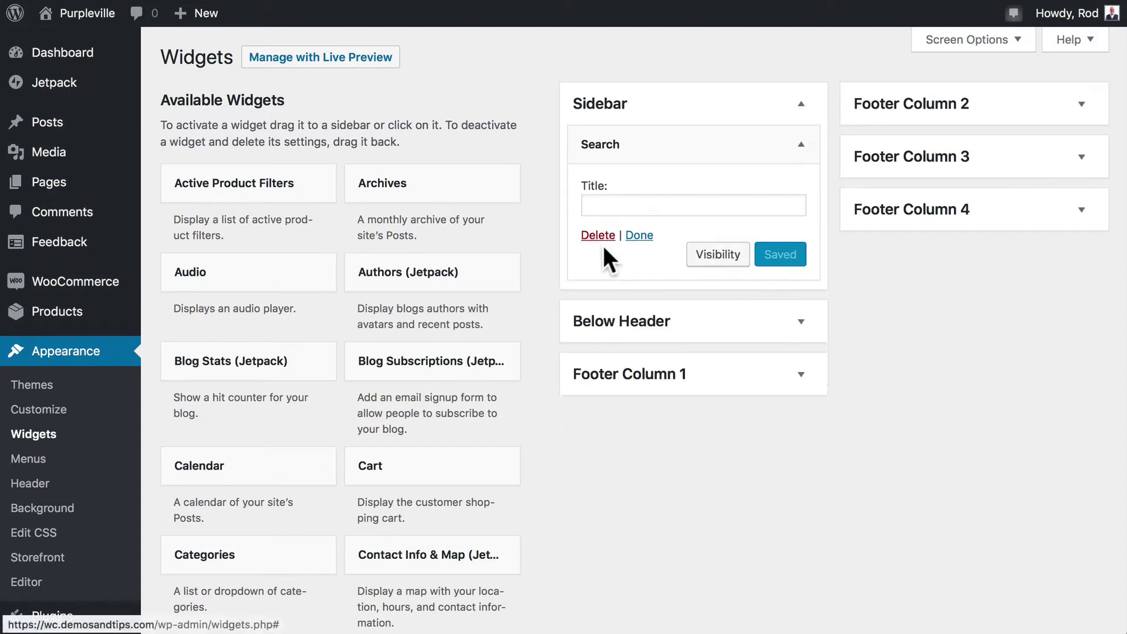
click(596, 234)
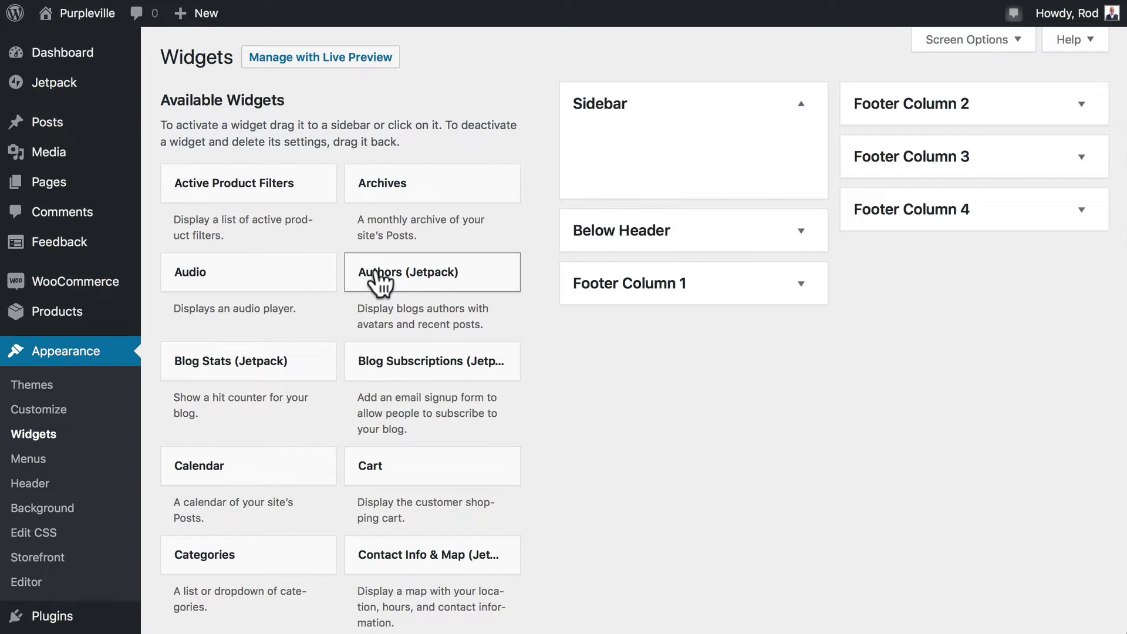
Step: Add the Product Search widget to the Sidebar
scroll(379, 285, down, 10)
scroll(379, 284, down, 10)
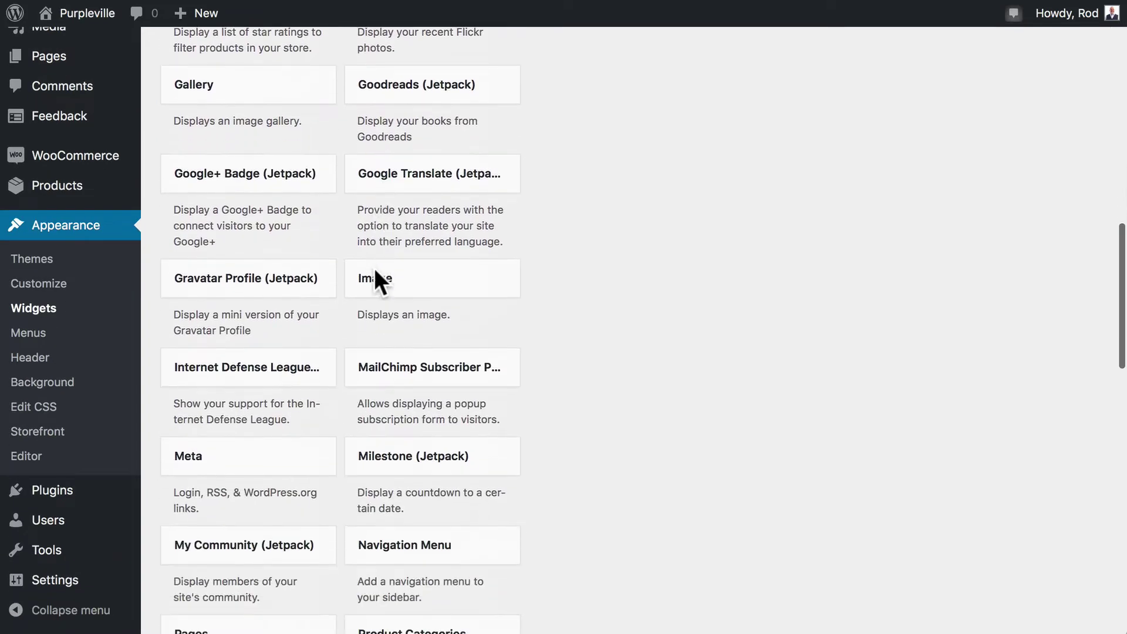
scroll(377, 276, down, 4)
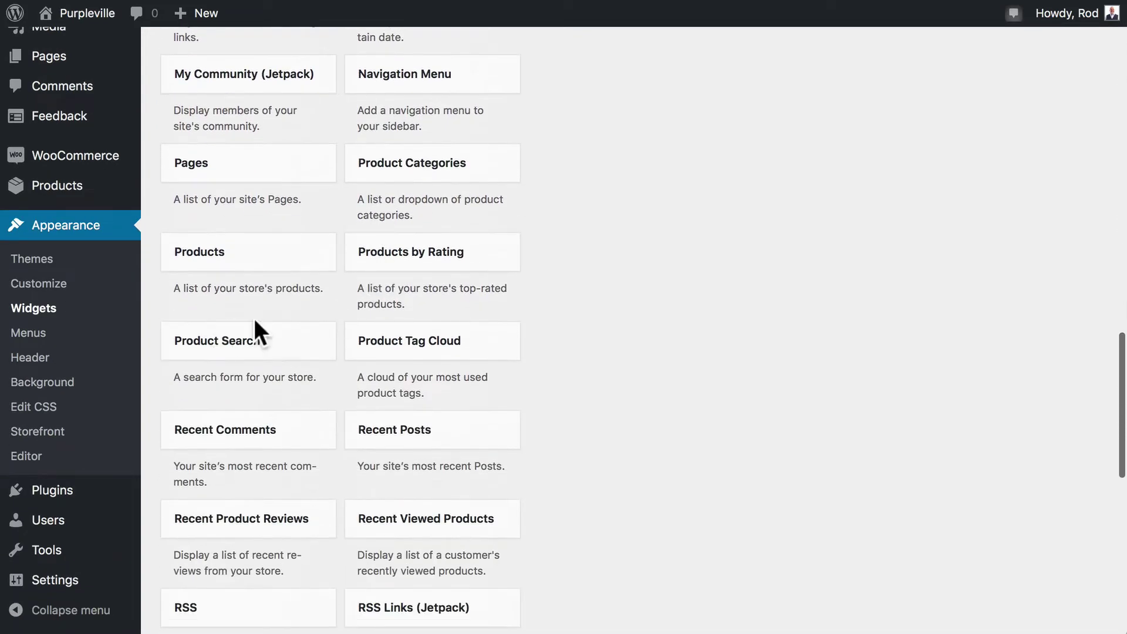
click(274, 349)
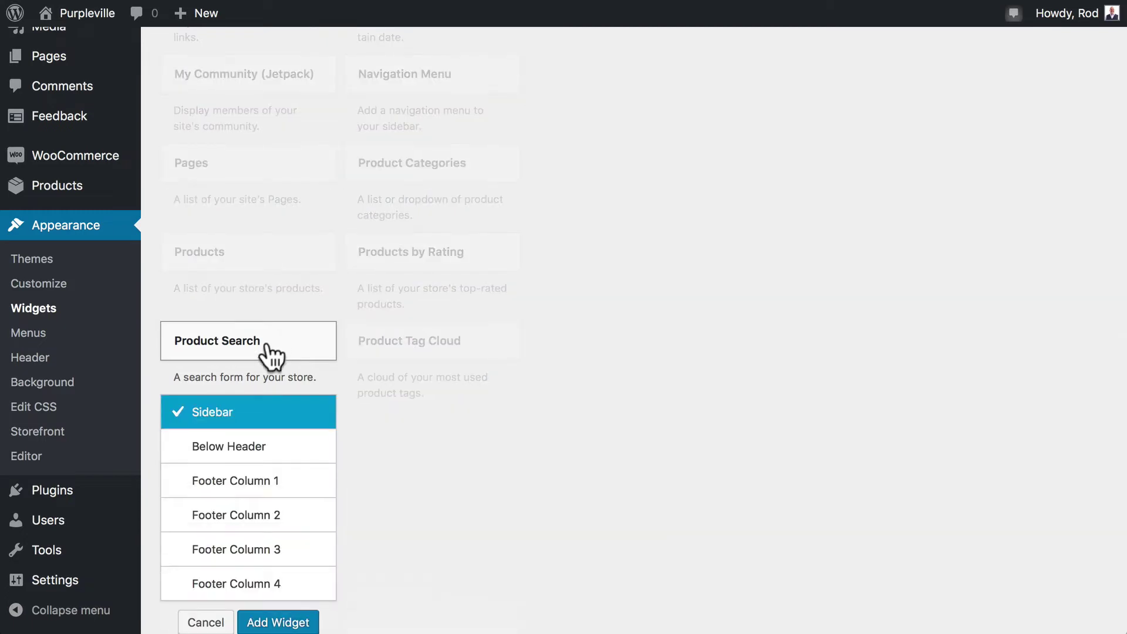
click(281, 622)
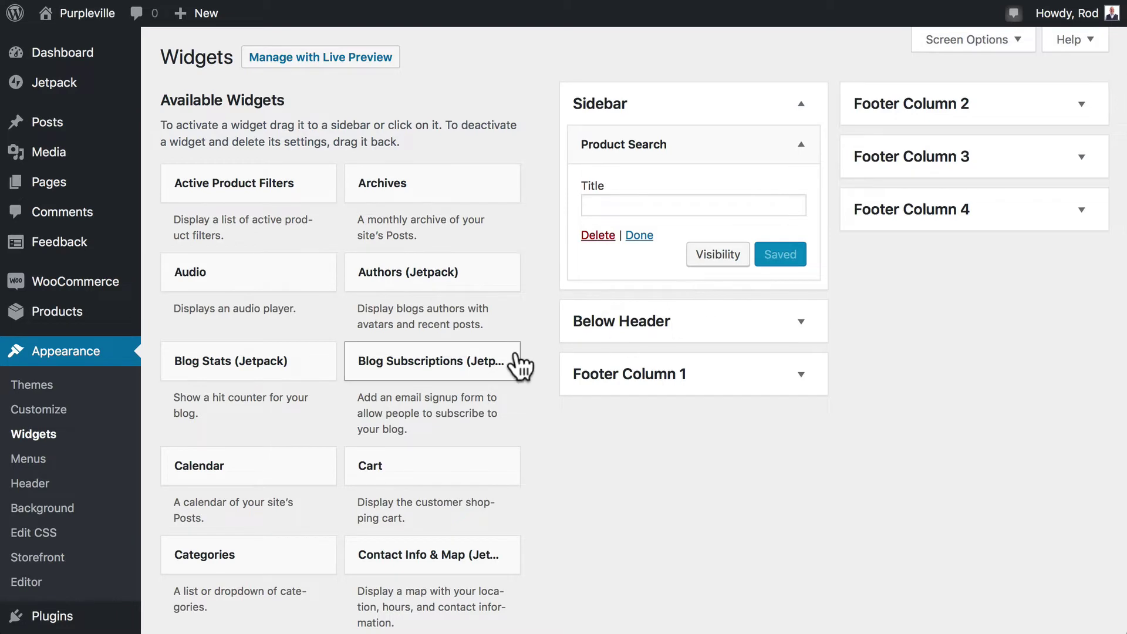
Step: Add the Product Categories widget to the Sidebar below Product Search
scroll(311, 422, down, 8)
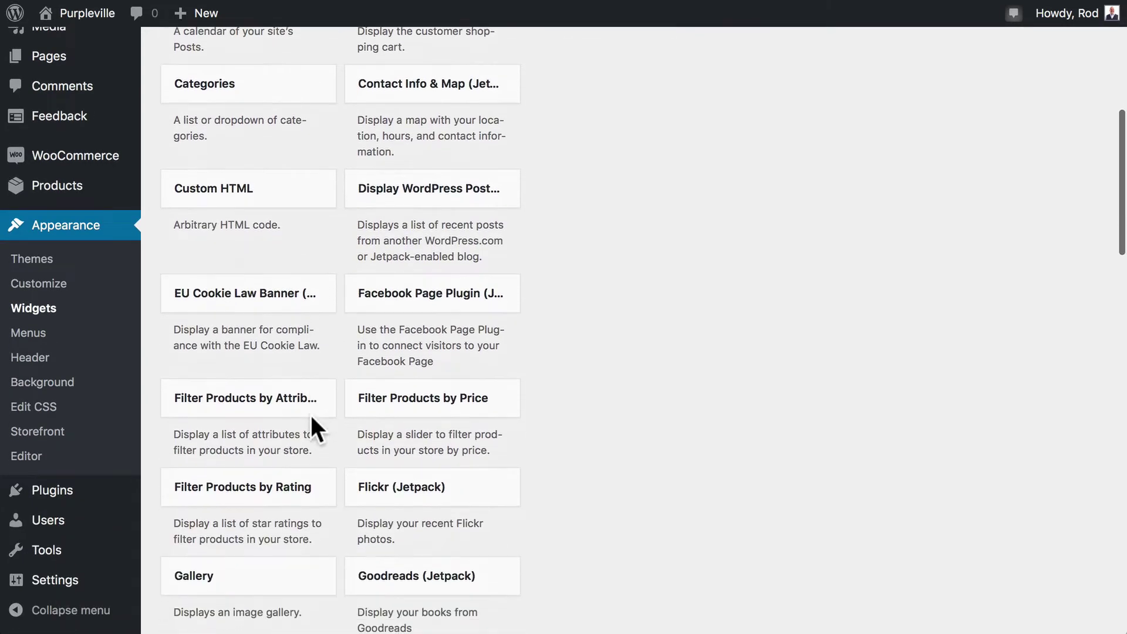
scroll(311, 420, down, 9)
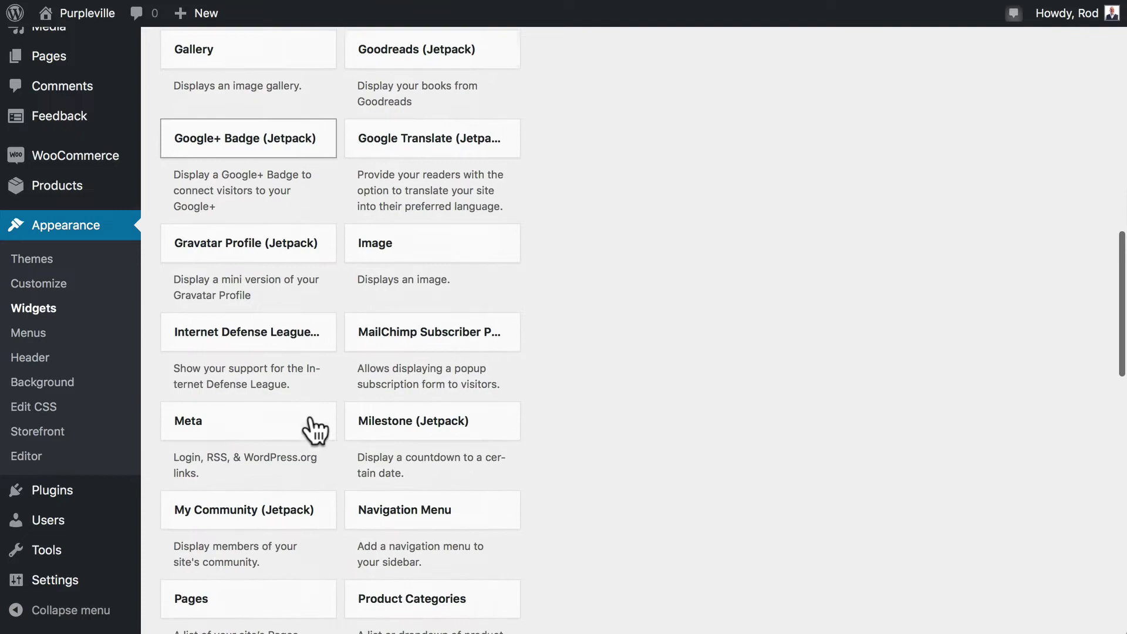
scroll(315, 428, down, 13)
scroll(315, 429, up, 4)
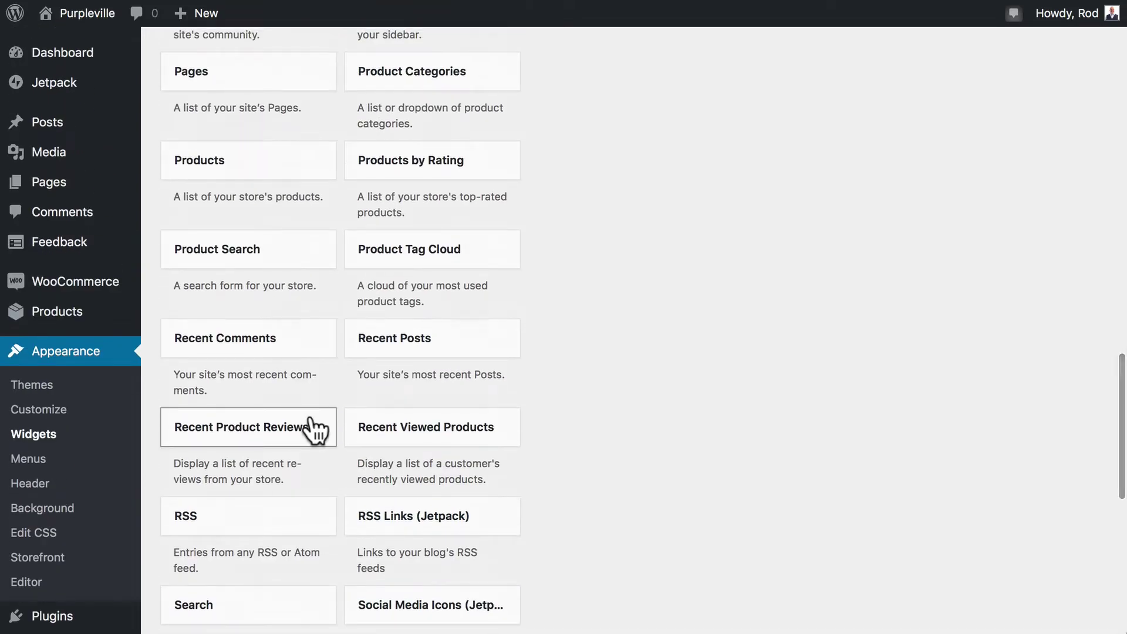
click(394, 78)
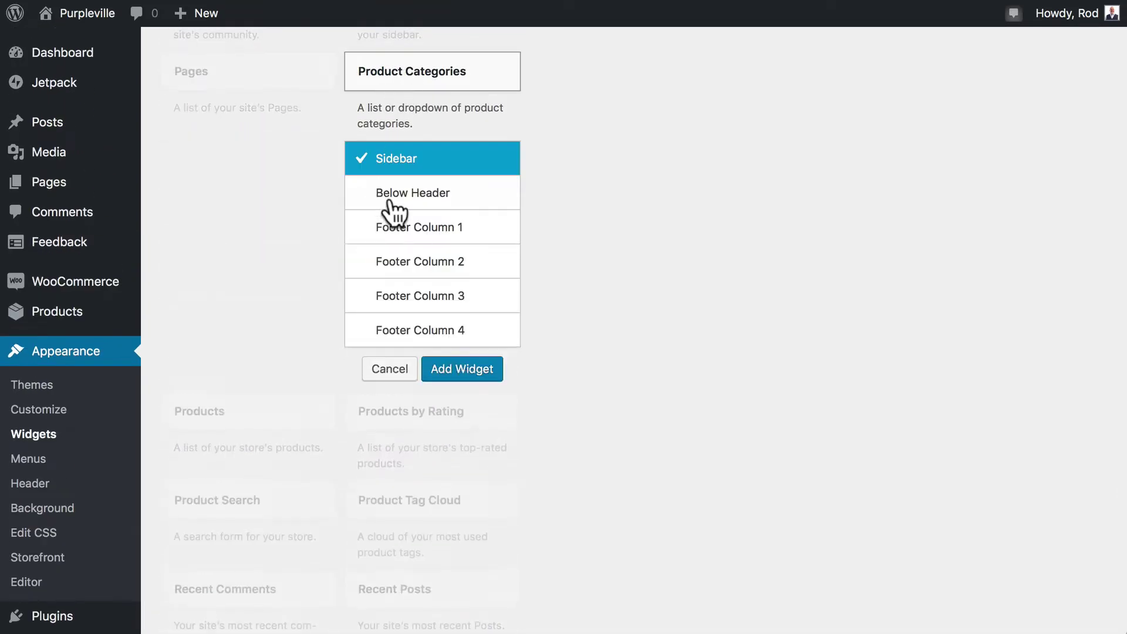
click(453, 382)
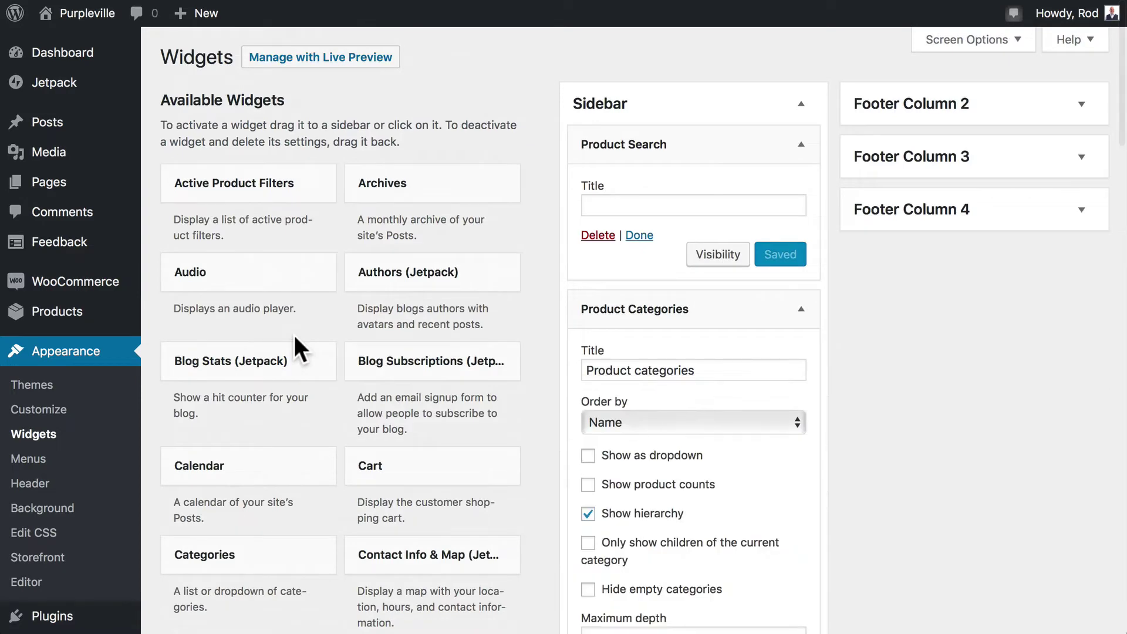
scroll(688, 432, down, 2)
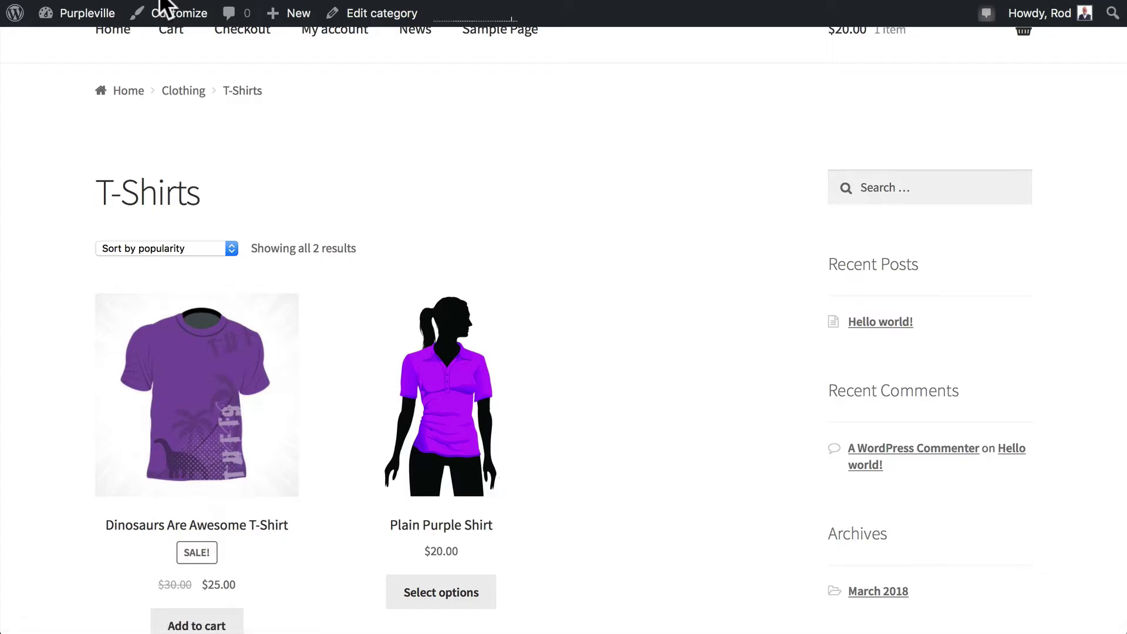
Step: Reload the storefront, then tick Hide empty categories in the Product Categories widget
key(super+r)
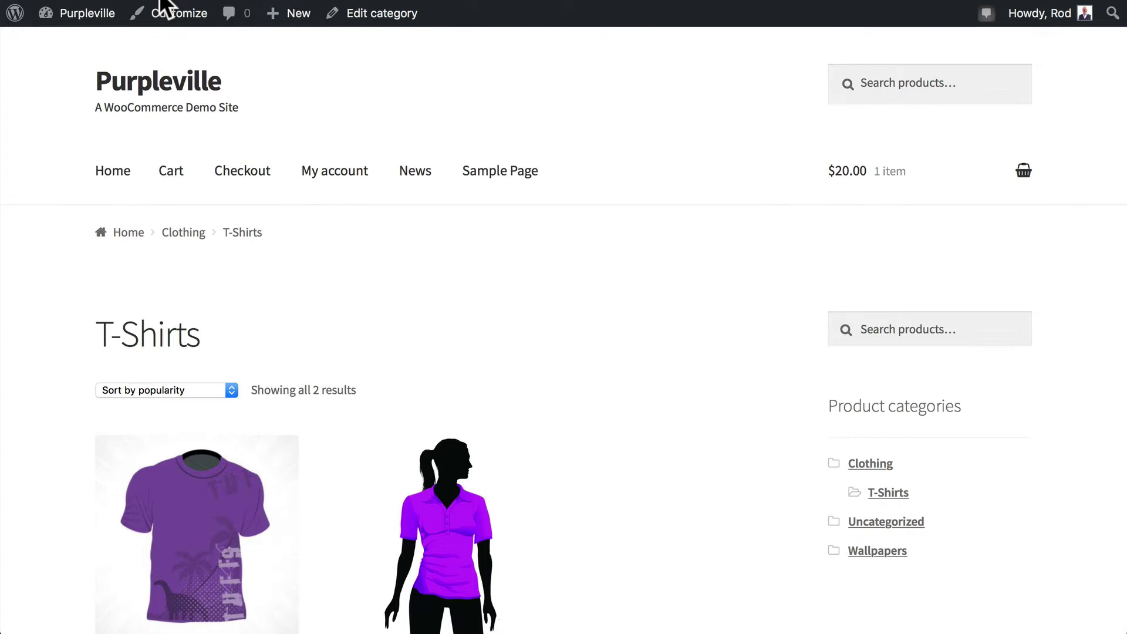
scroll(231, 51, down, 3)
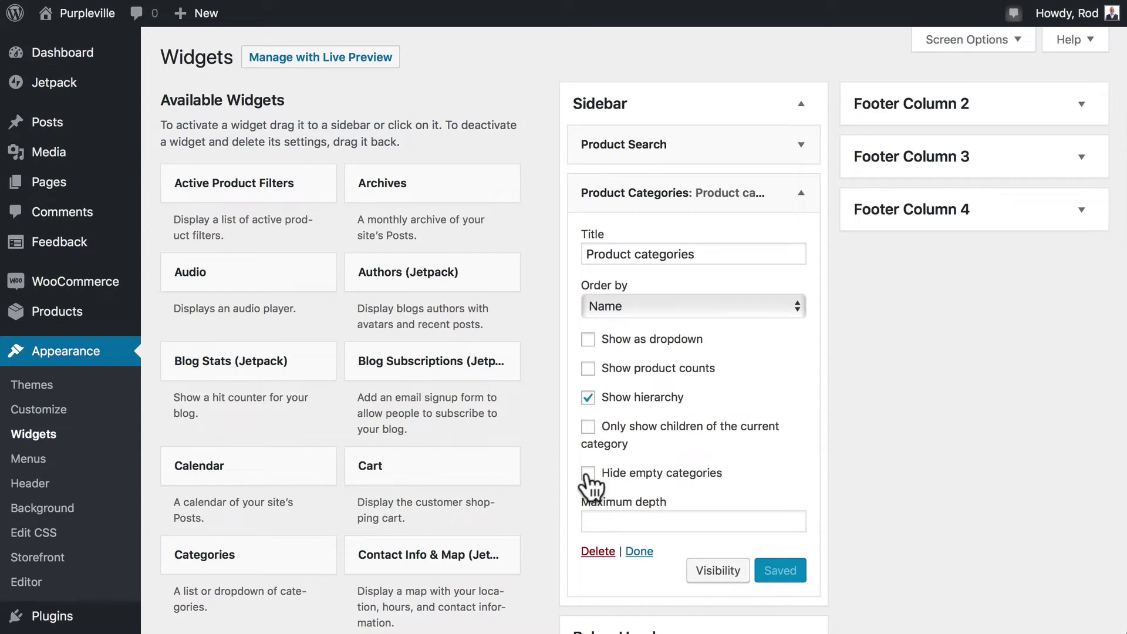
click(589, 474)
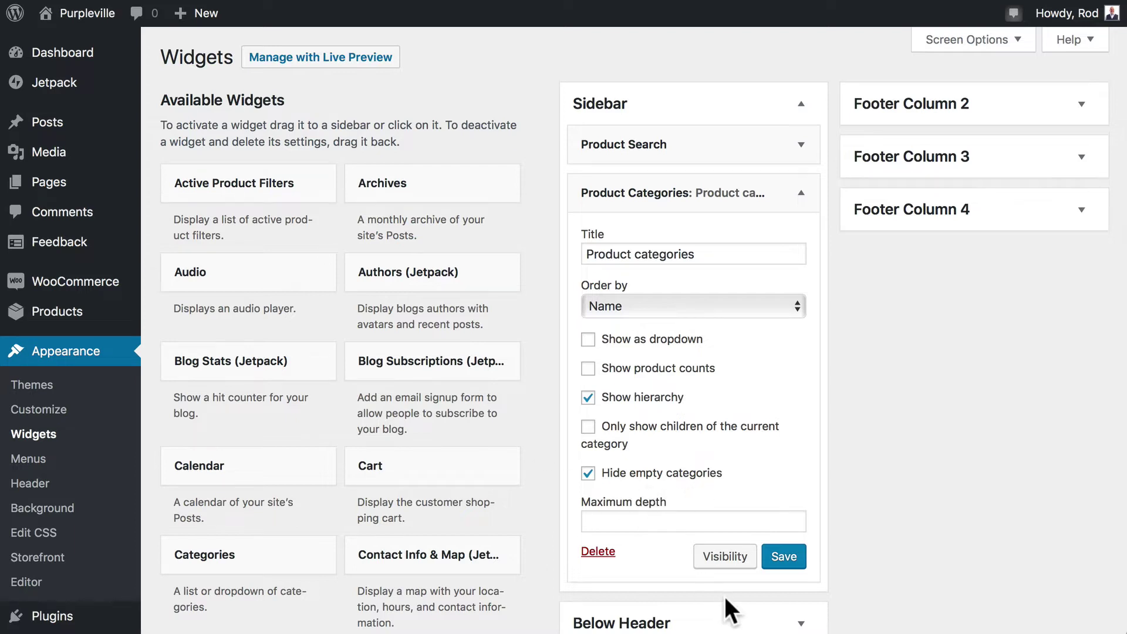
Step: Save the Product Categories widget with empty categories hidden
click(782, 557)
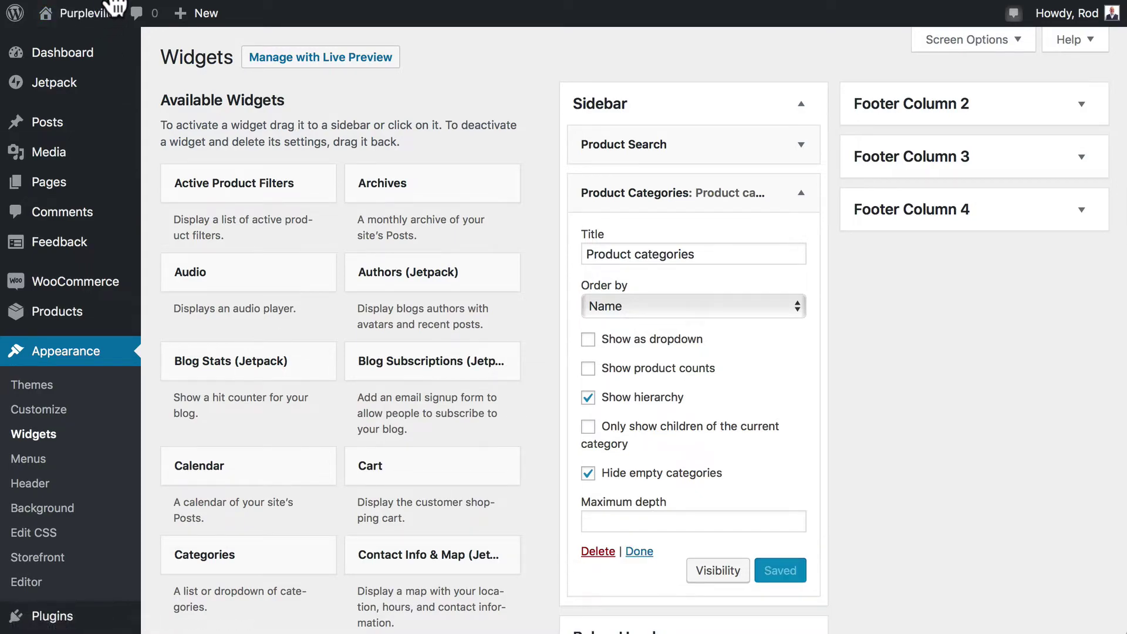
click(114, 8)
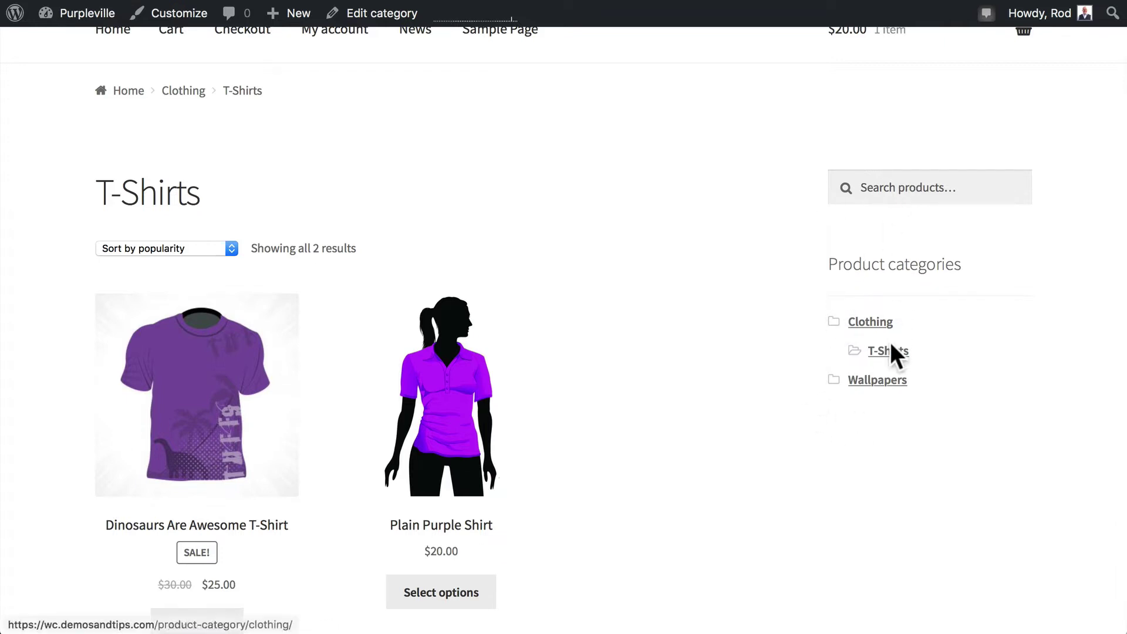
key(super+r)
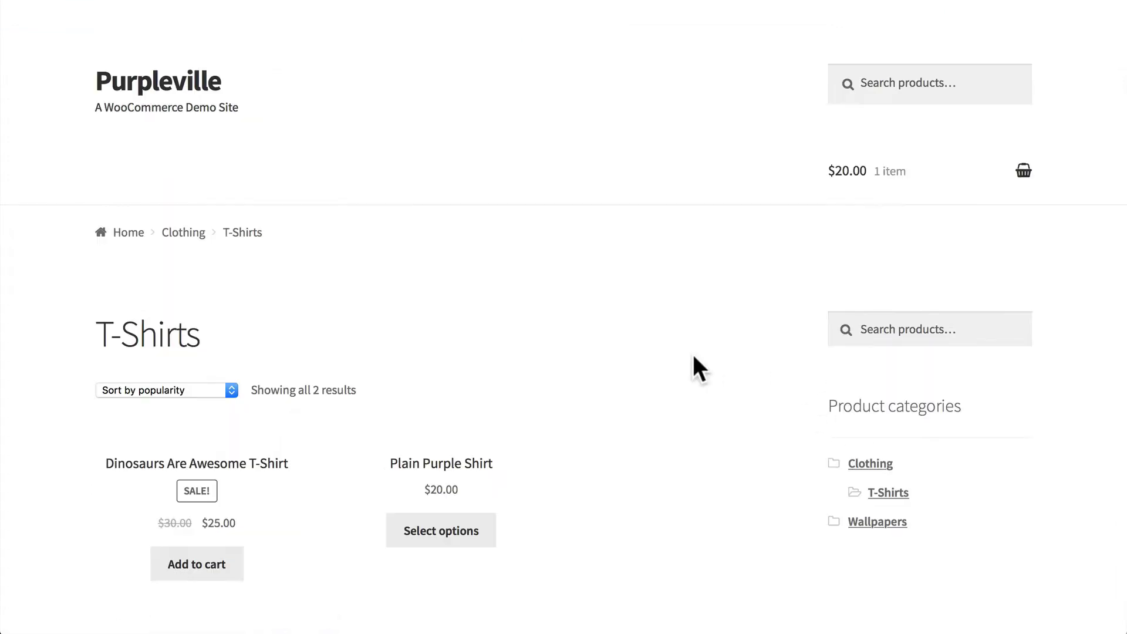
scroll(694, 356, down, 5)
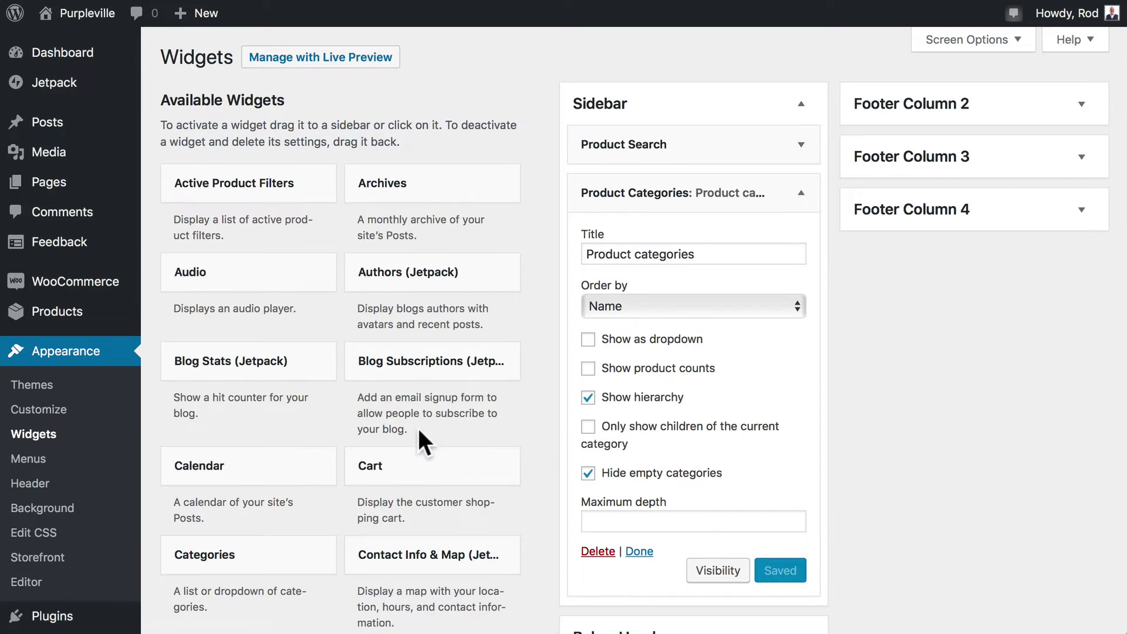
Step: Add a Cart widget to the Sidebar and move it between Product Search and Product Categories
click(426, 476)
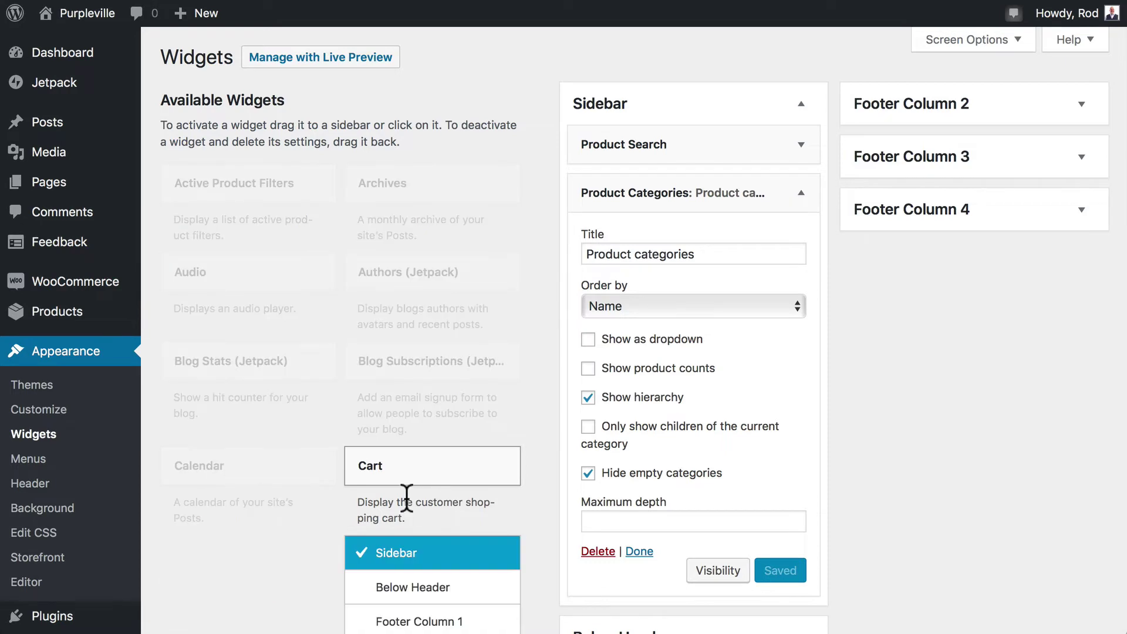
scroll(407, 470, down, 5)
click(465, 537)
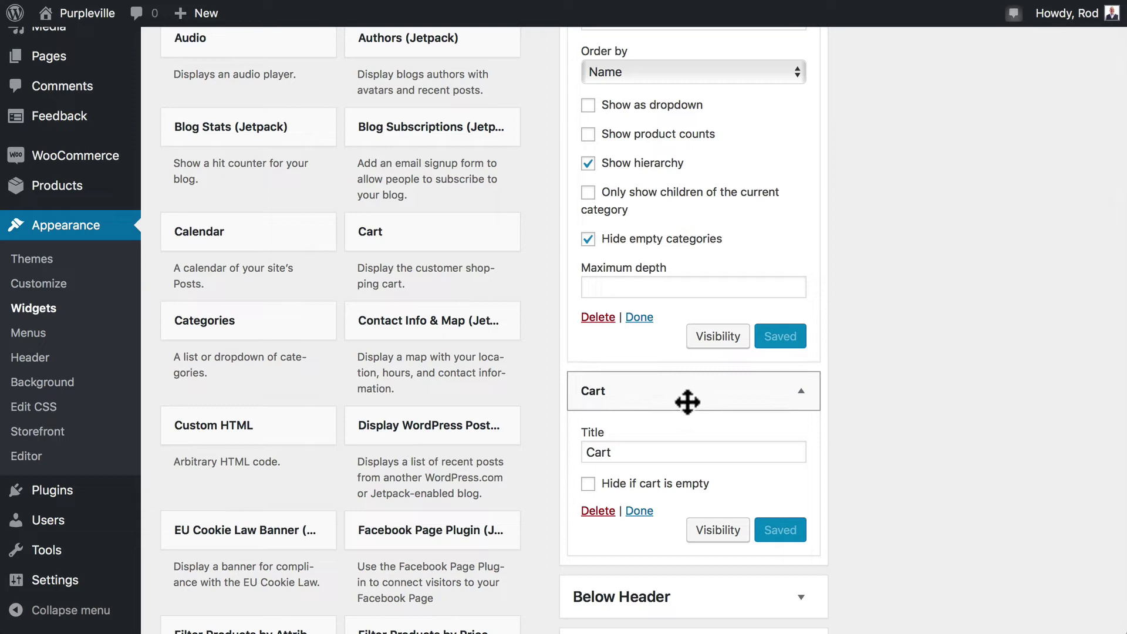
scroll(687, 402, up, 3)
scroll(685, 399, down, 1)
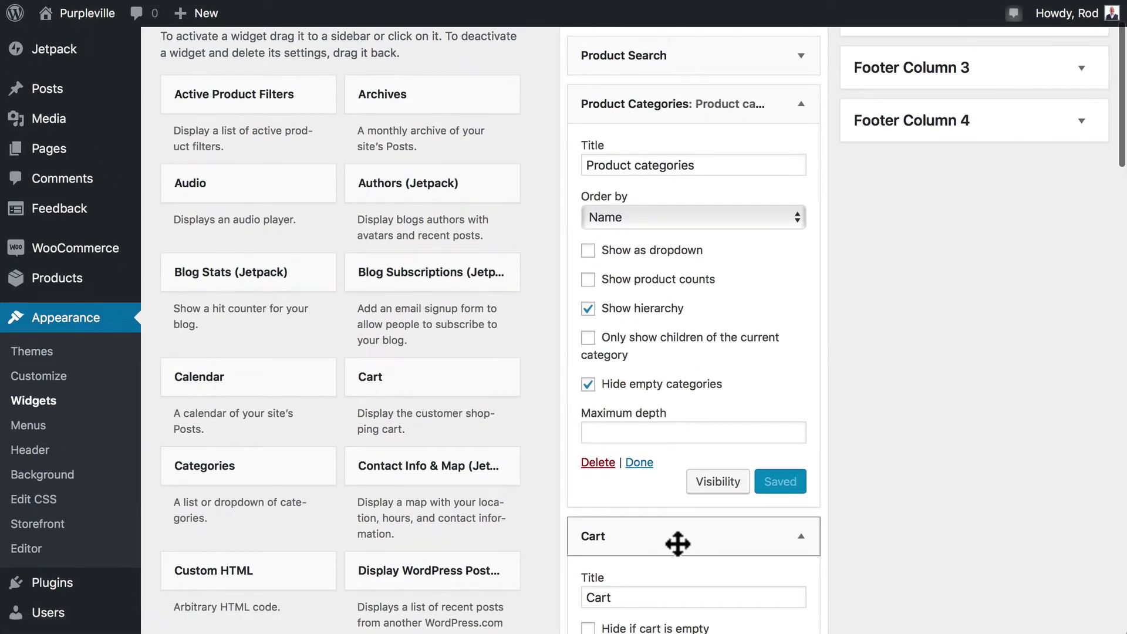
drag(678, 543, 684, 112)
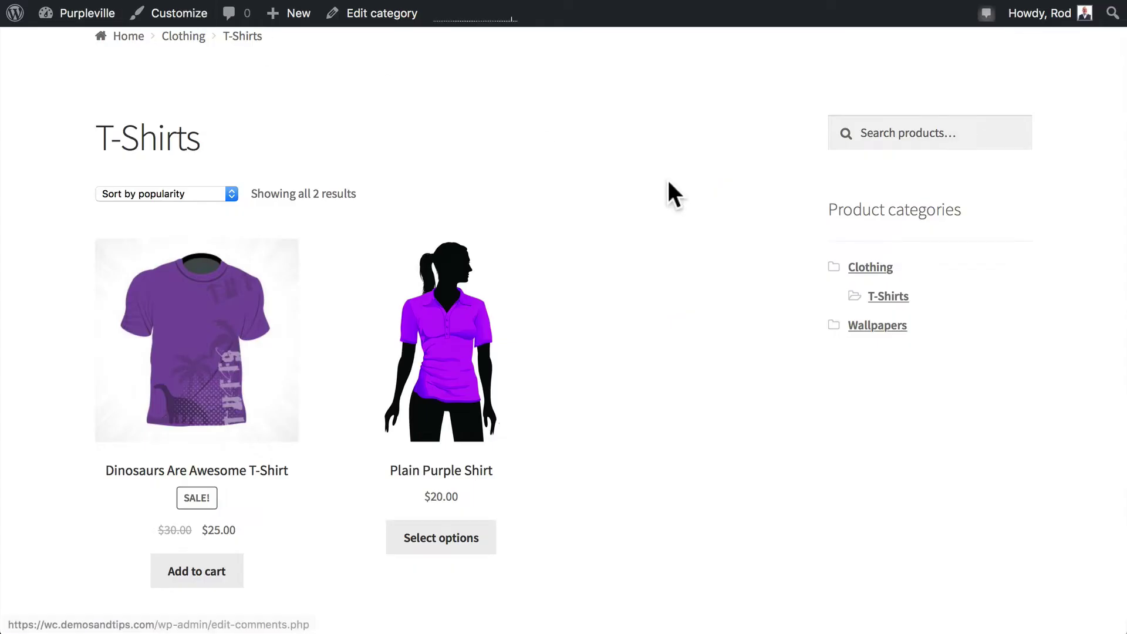
Step: Scroll through the storefront T-Shirts page to check the product categories sidebar
scroll(673, 194, up, 5)
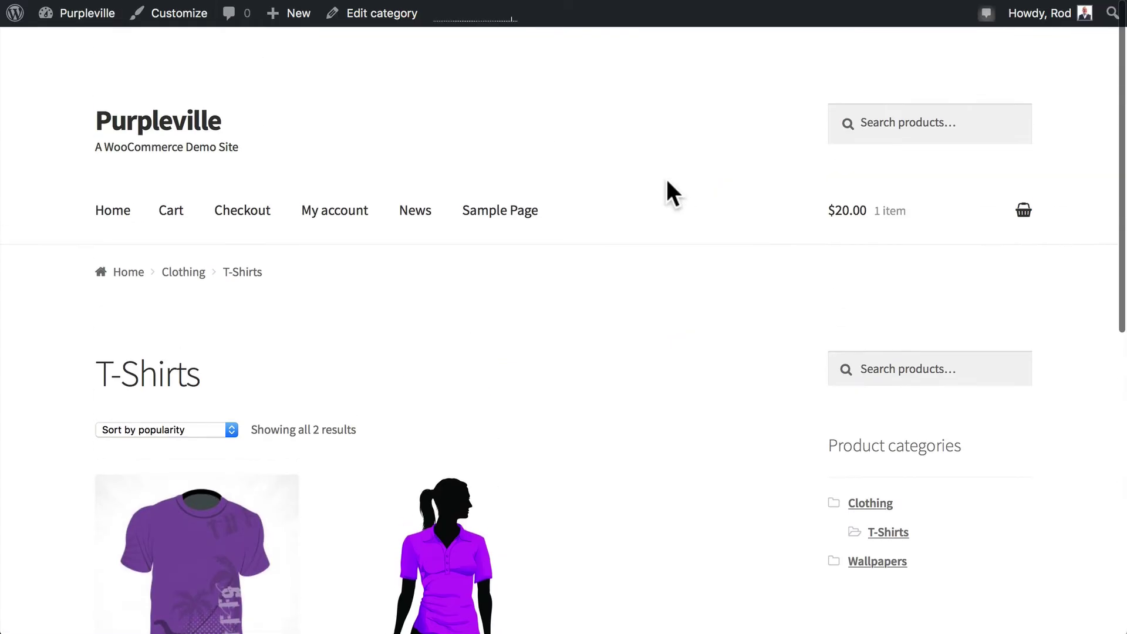
mouse_move(910, 176)
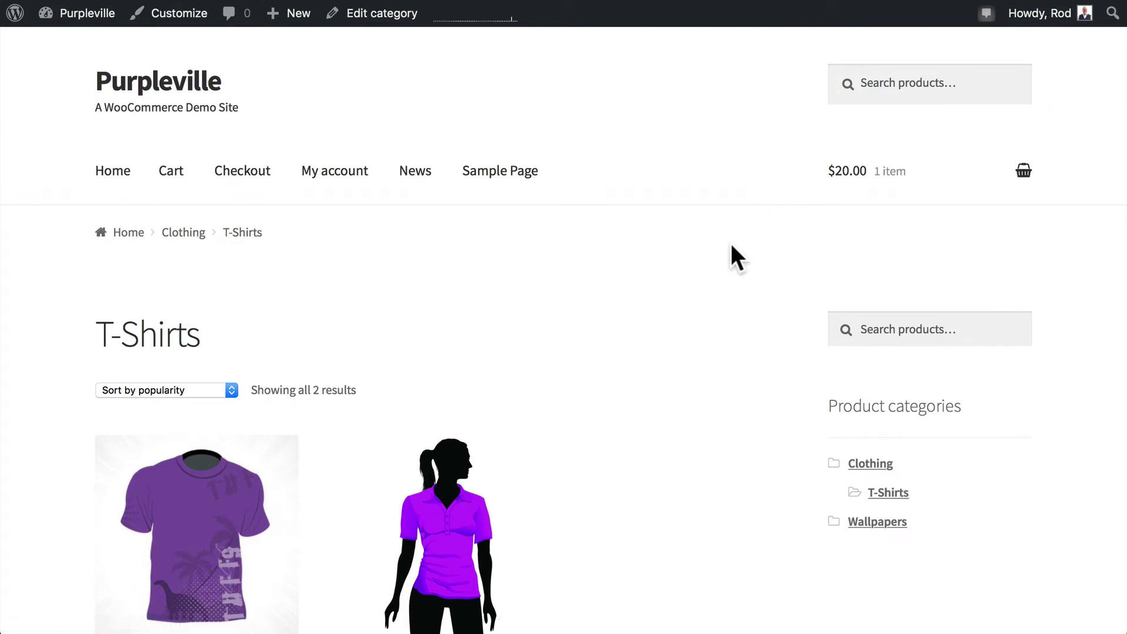
scroll(732, 246, down, 5)
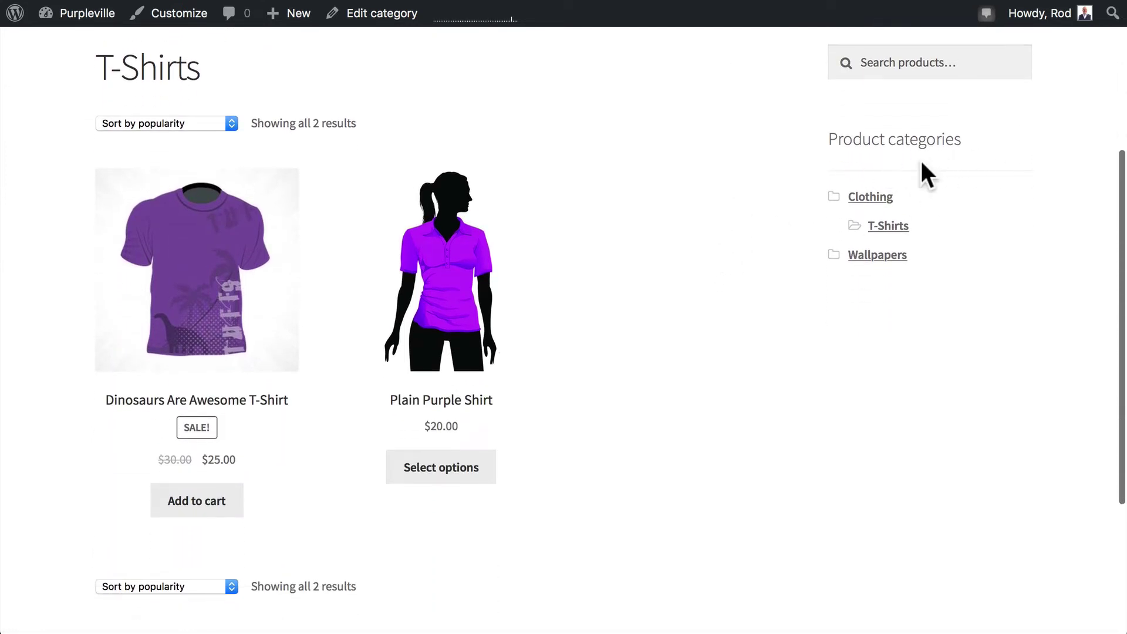
scroll(678, 214, up, 5)
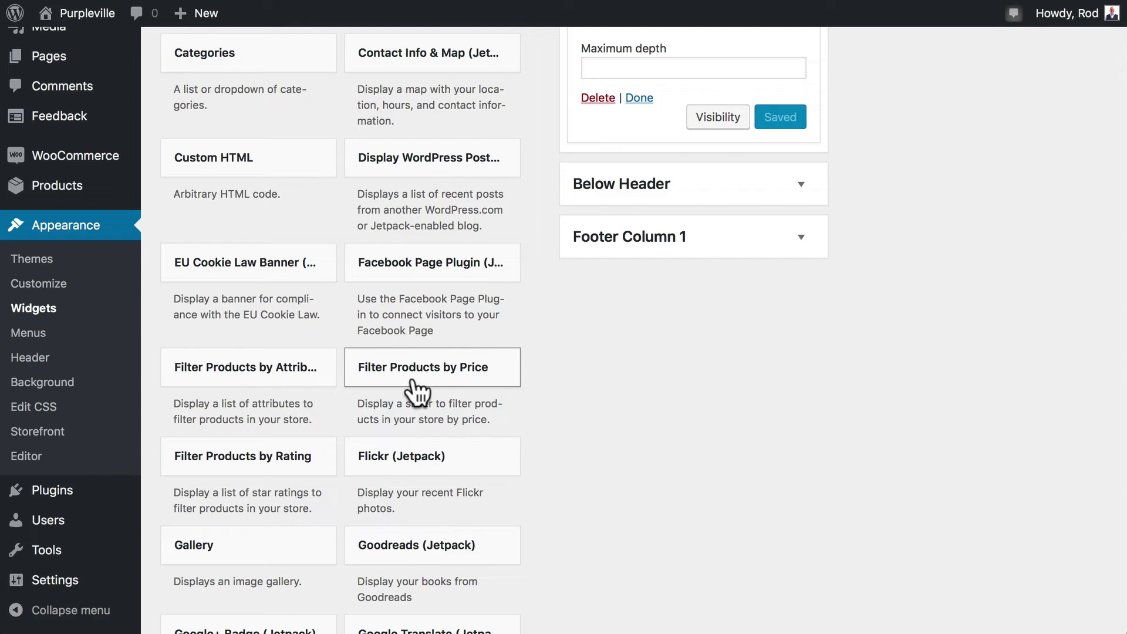
Step: Add the Filter Products by Price widget to the Sidebar
click(435, 370)
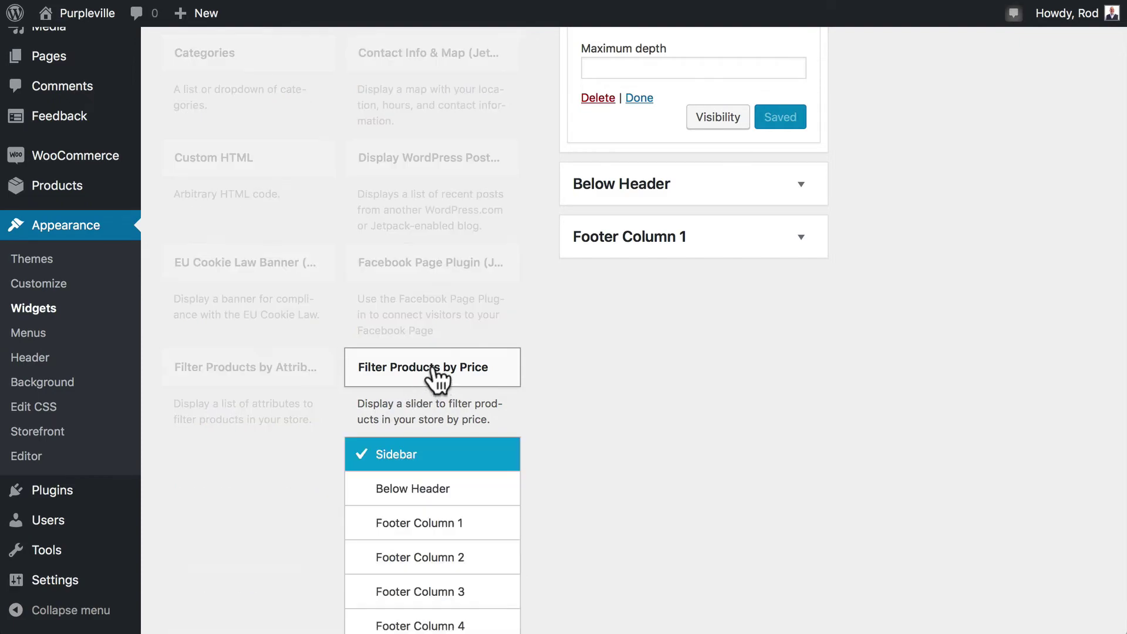
scroll(432, 562, down, 4)
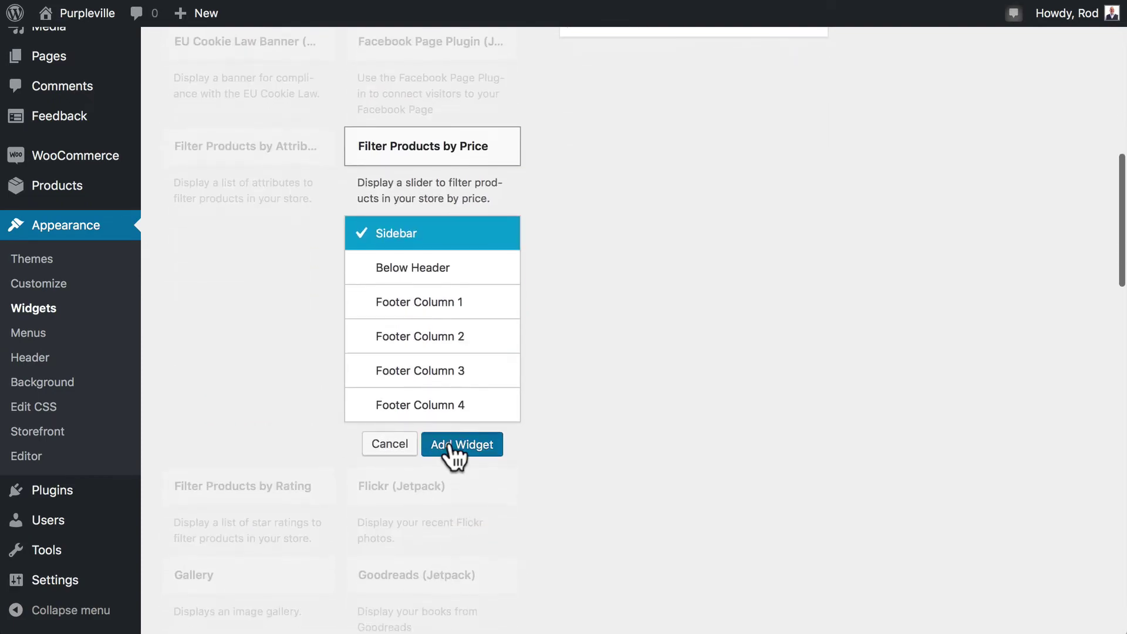
click(458, 446)
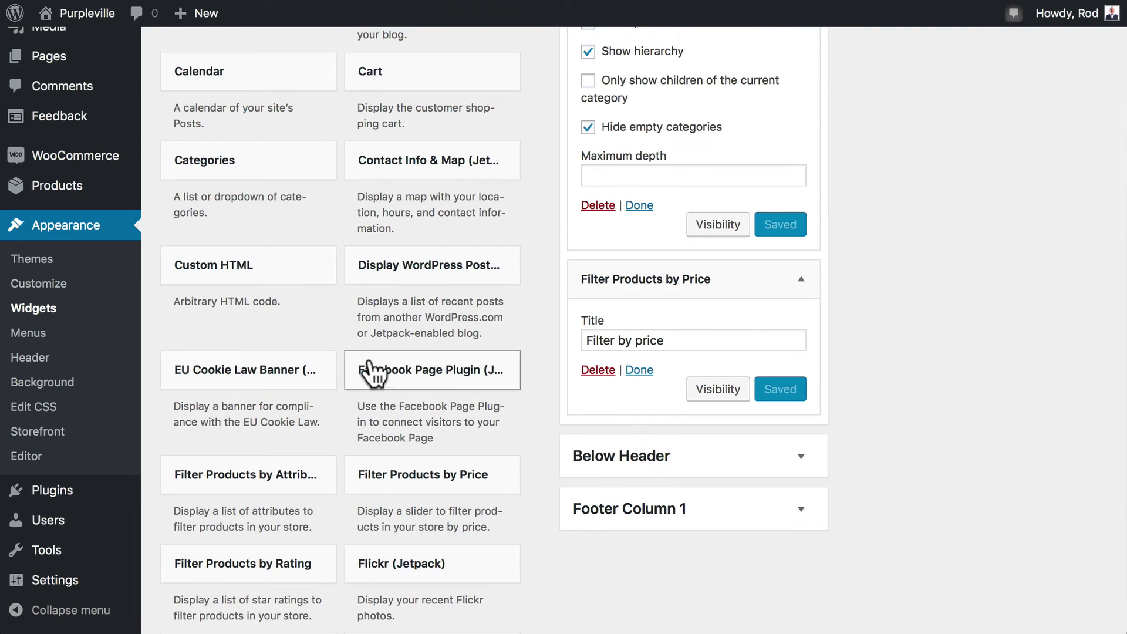
Step: Delete the Cart widget from the Sidebar
scroll(803, 449, up, 7)
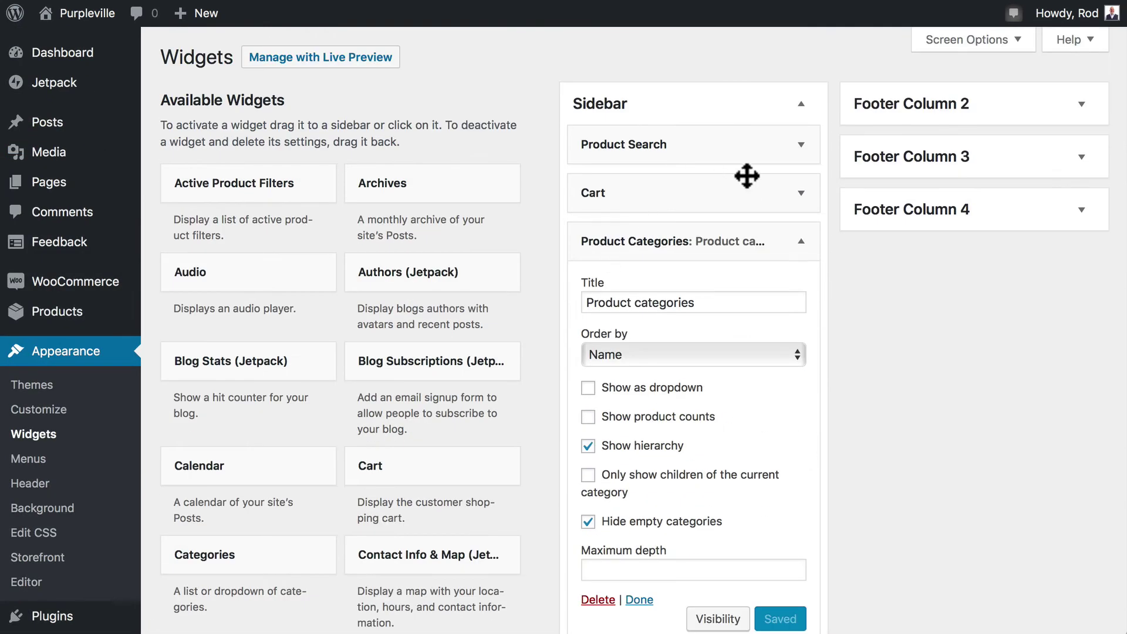
click(801, 193)
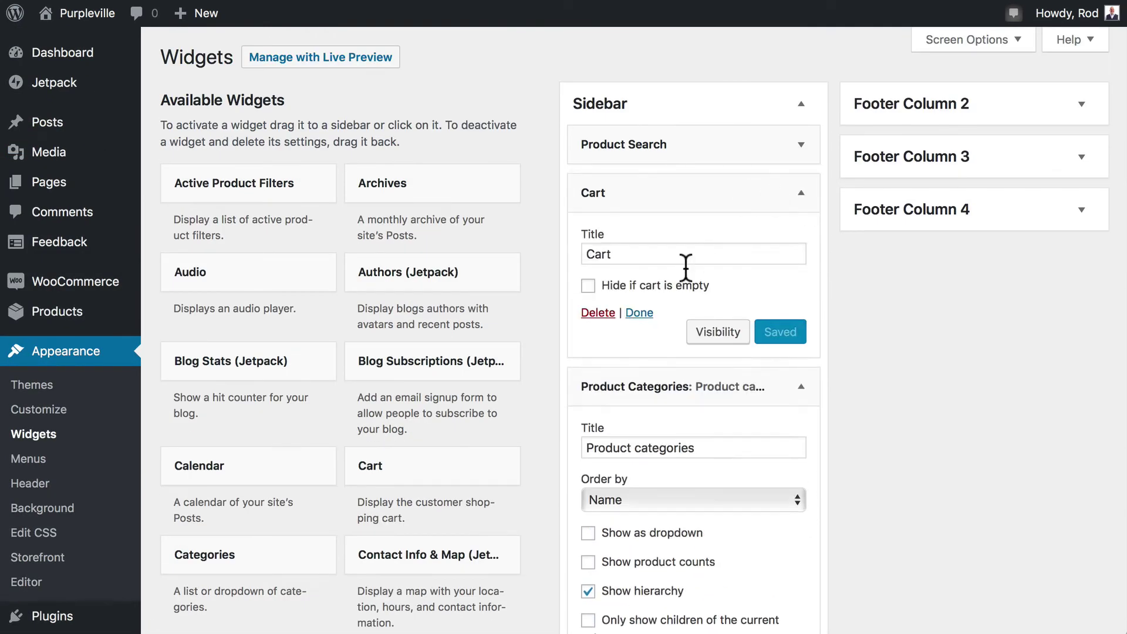
click(597, 316)
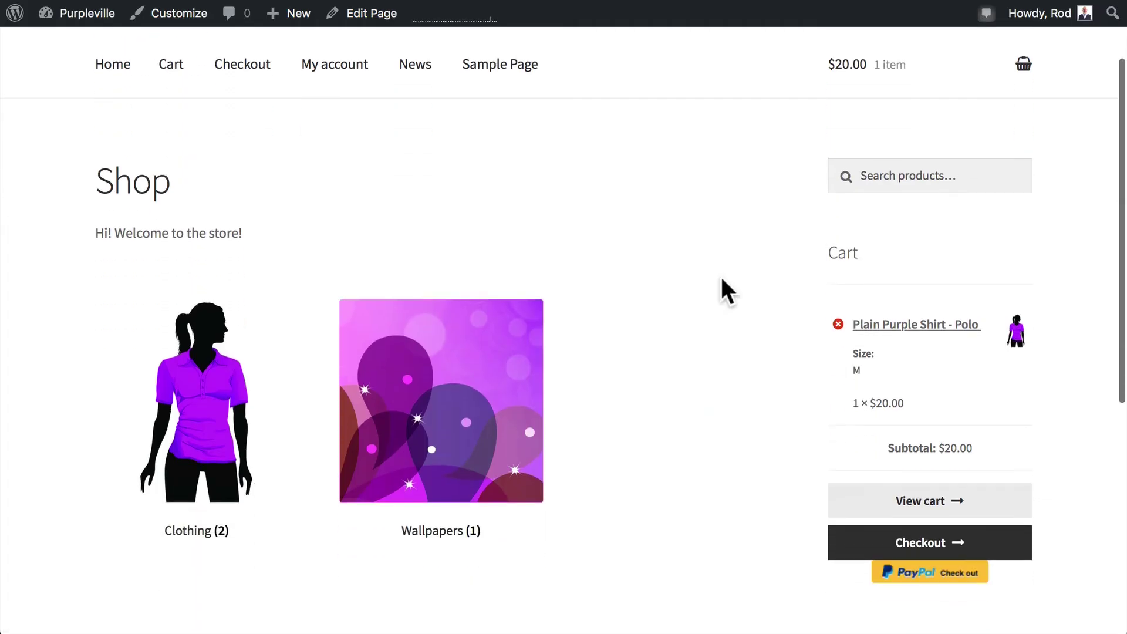
scroll(728, 264, down, 1)
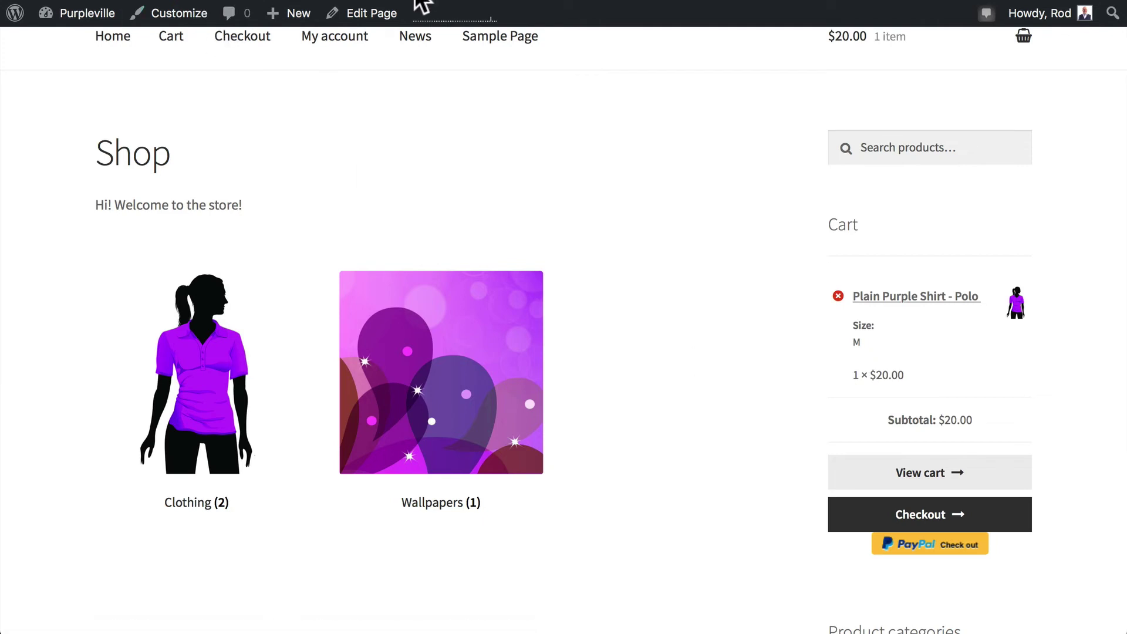
Step: Browse from the Clothing category to the T-Shirts subcategory page
scroll(792, 398, down, 5)
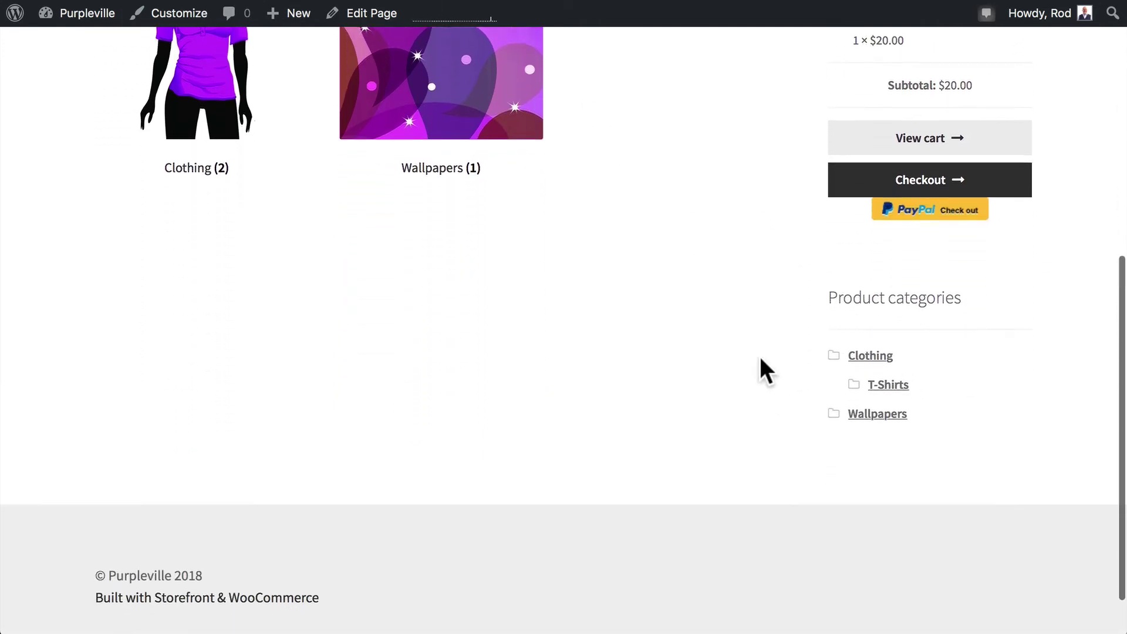
scroll(782, 322, up, 4)
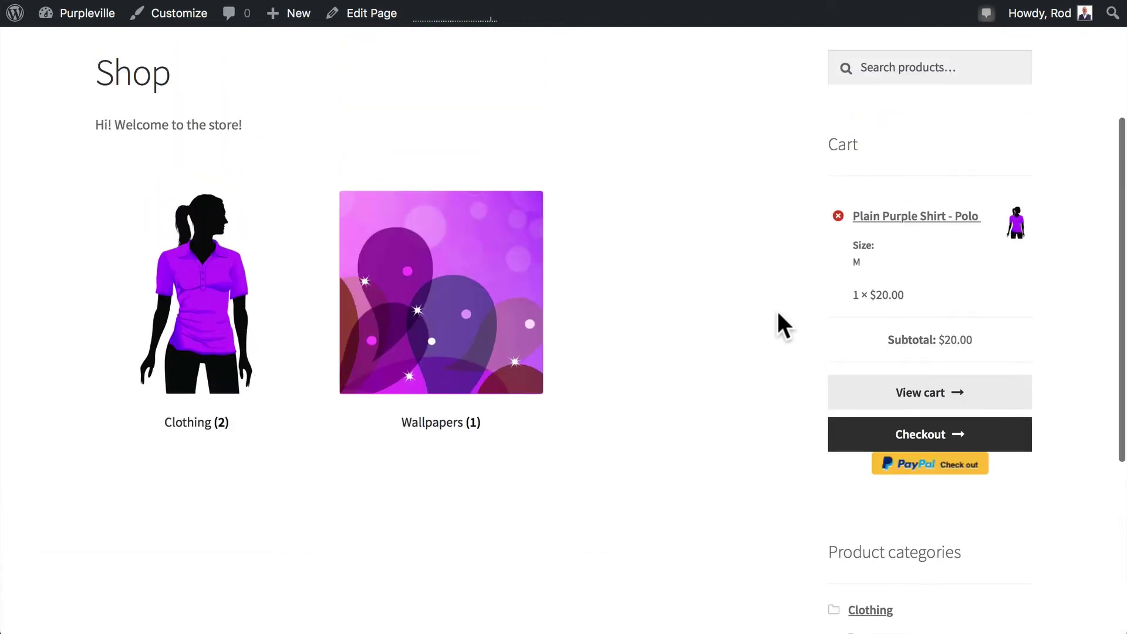
click(62, 419)
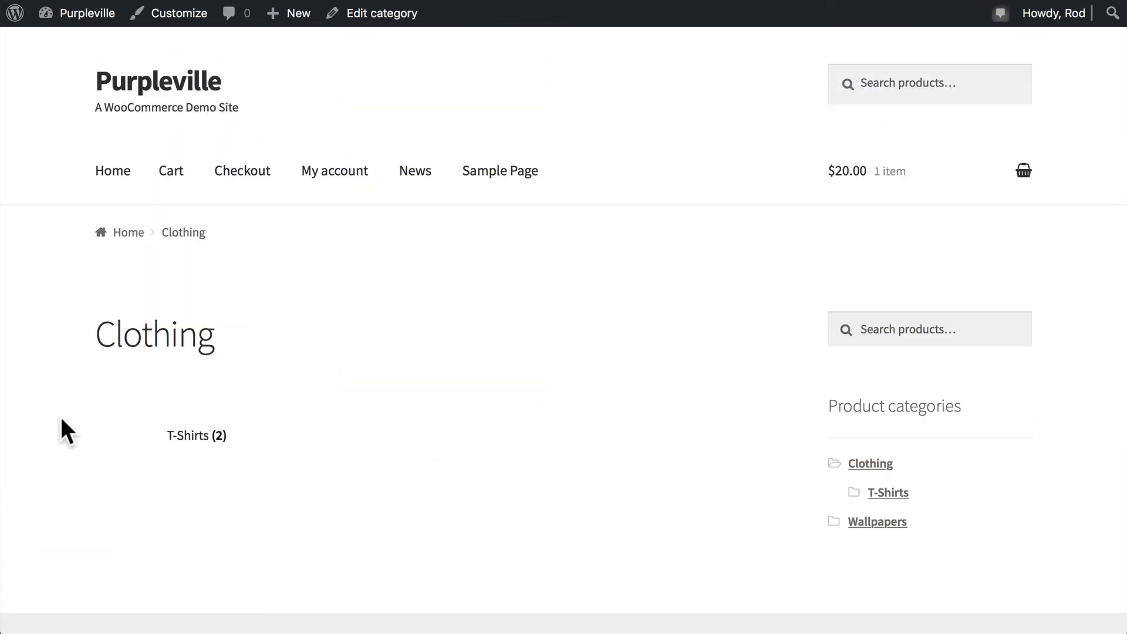
scroll(61, 416, down, 2)
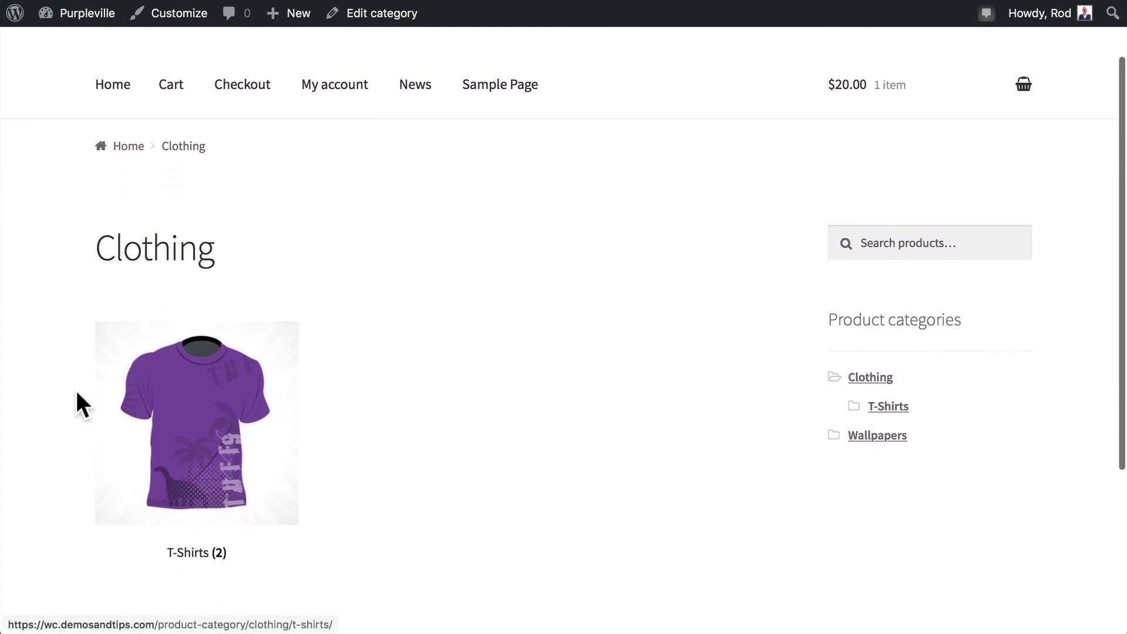
click(75, 394)
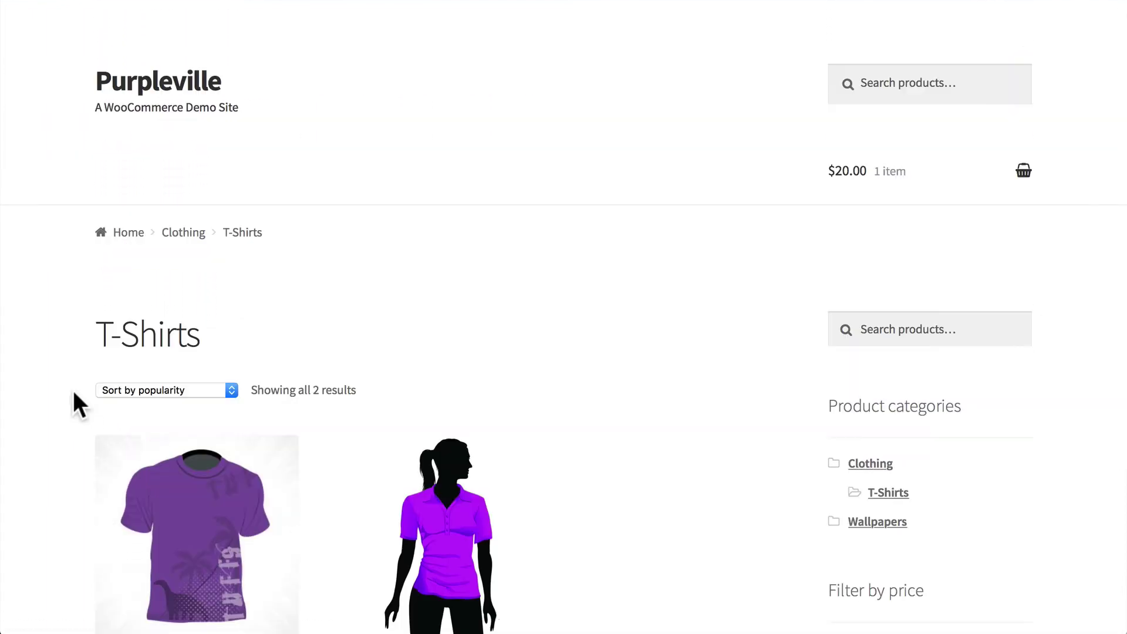
Step: Filter the T-Shirts by price $20–$22, leaving only the Plain Purple Shirt
scroll(73, 390, down, 5)
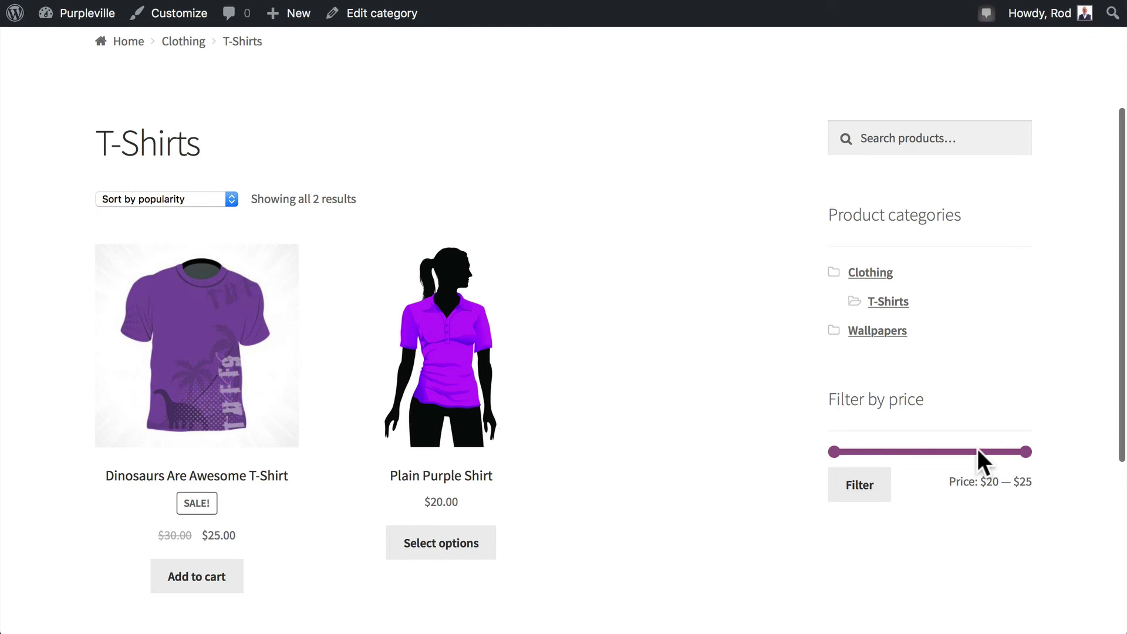
drag(1022, 453, 951, 453)
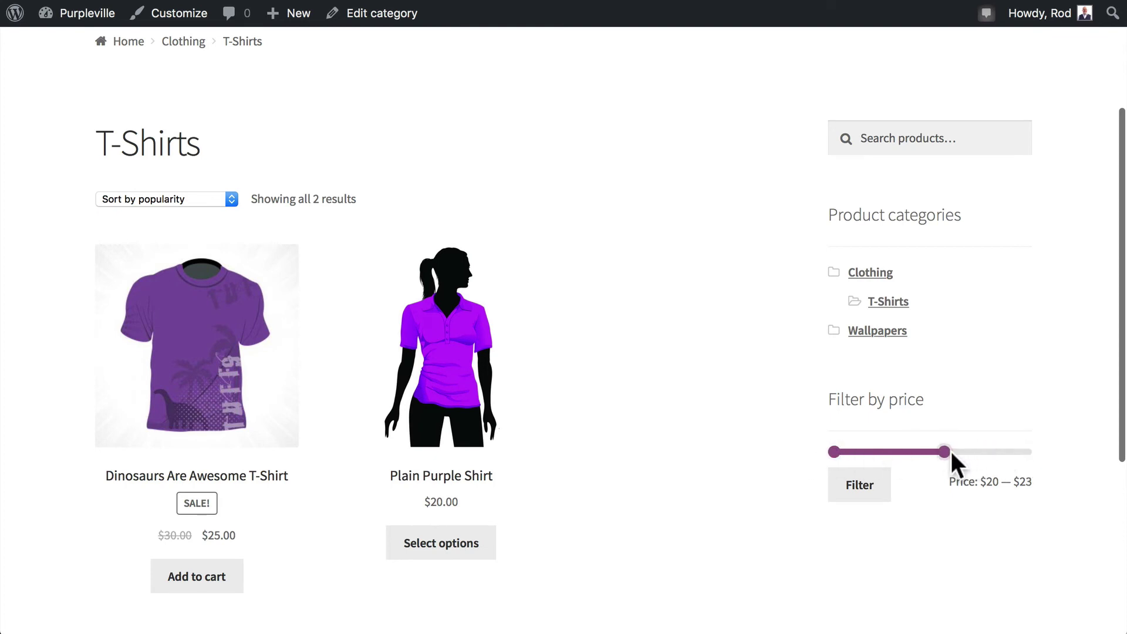
click(859, 487)
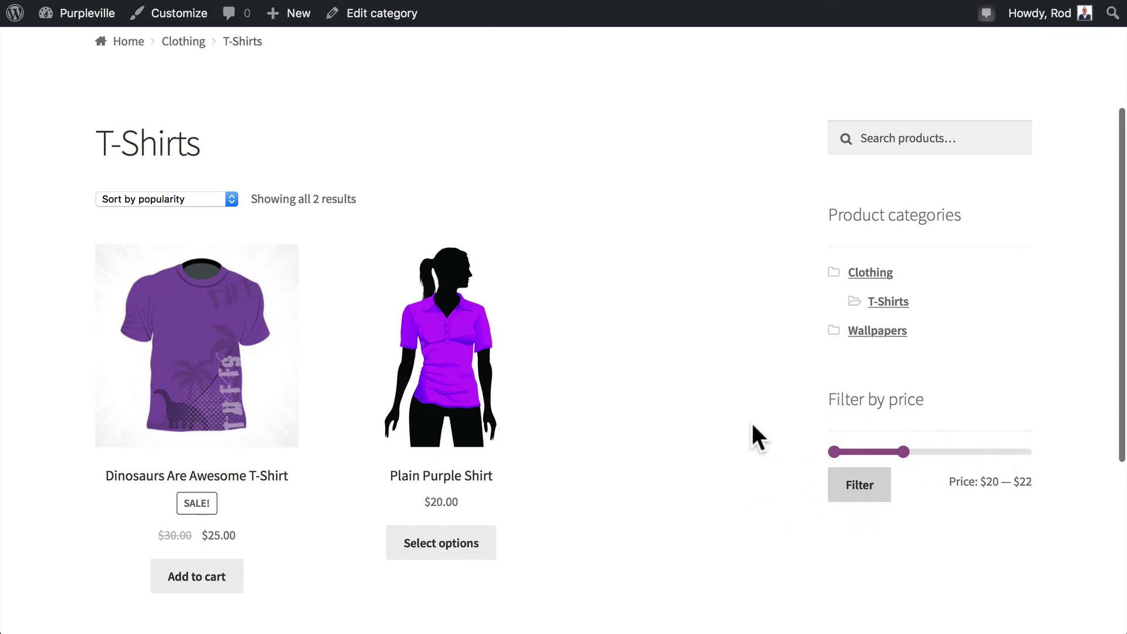
scroll(751, 420, down, 3)
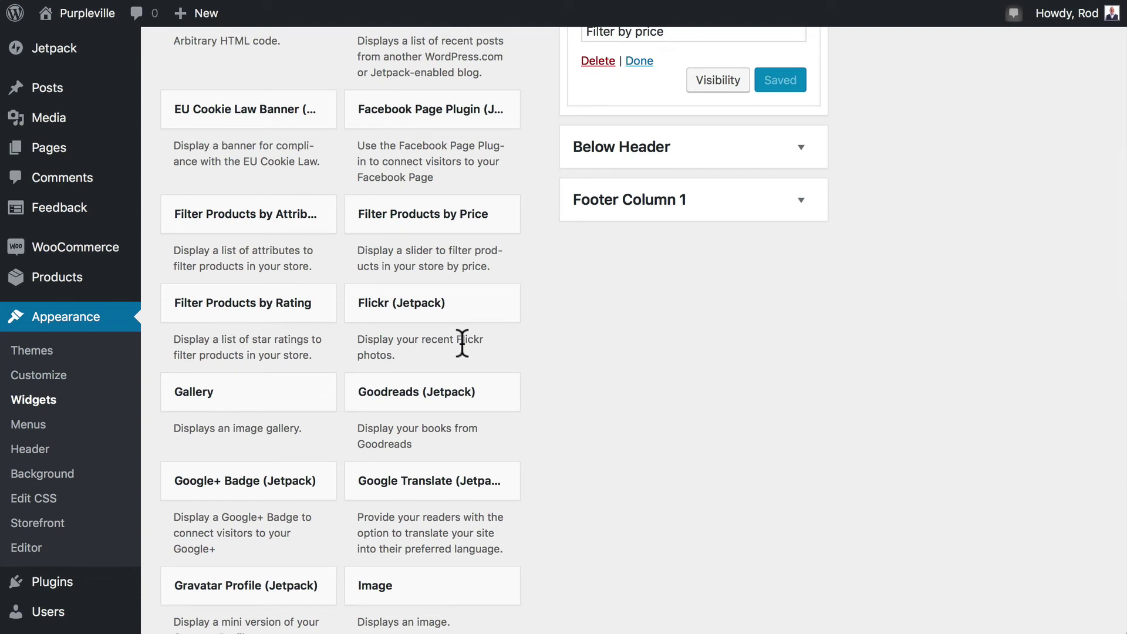
Step: Add a Recent Viewed Products widget titled Recently Viewed Products, showing 10 products, to the Sidebar
scroll(276, 317, down, 10)
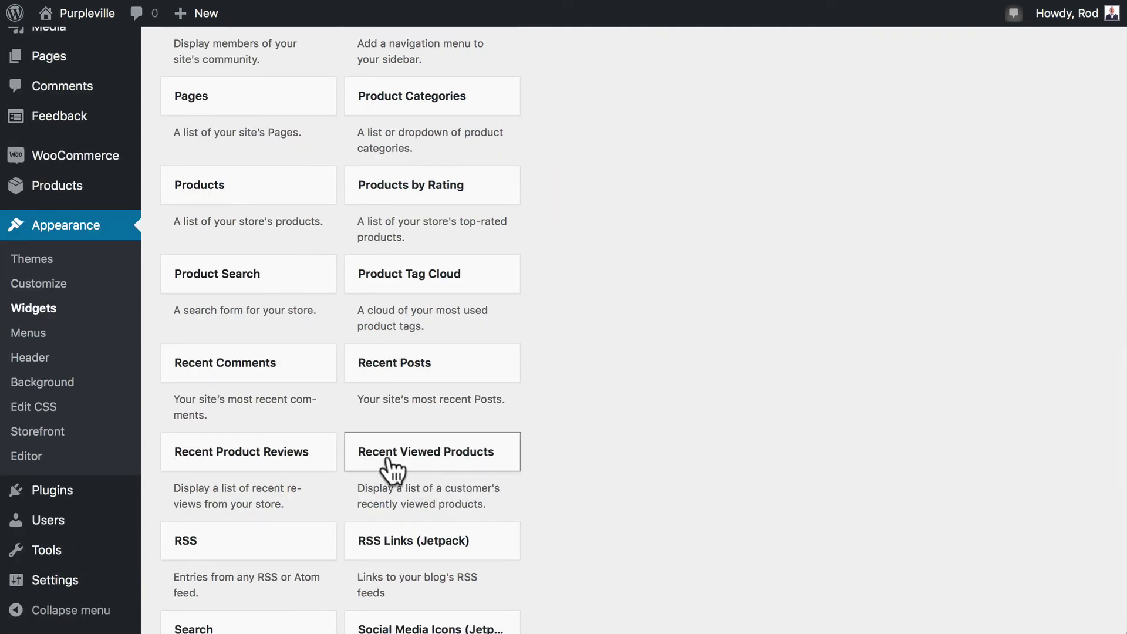
click(468, 463)
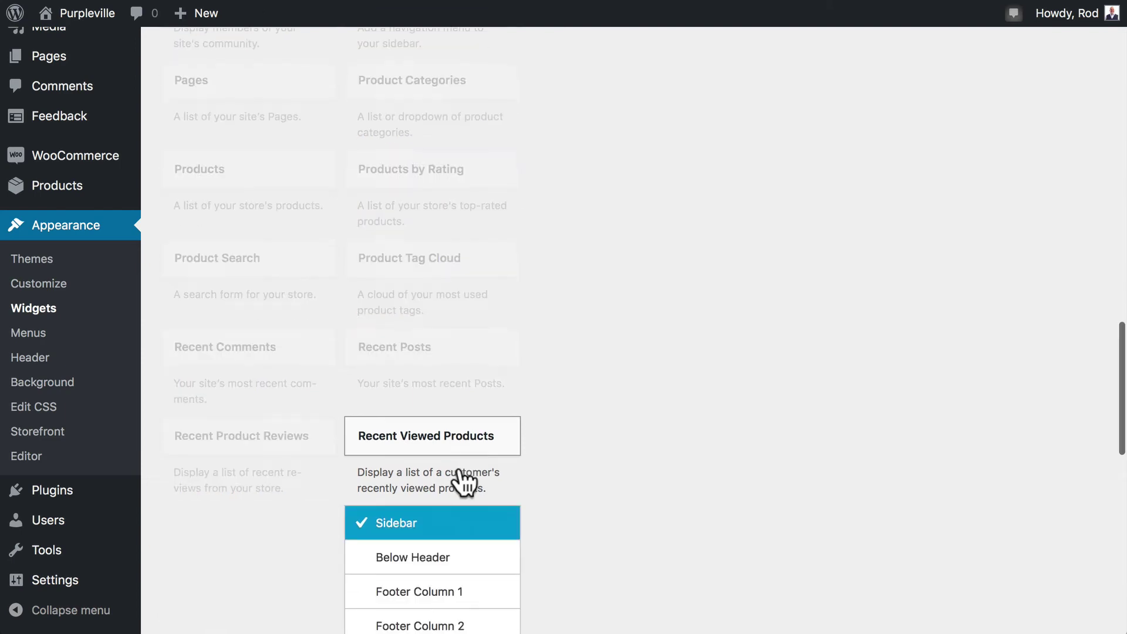
scroll(466, 528, down, 4)
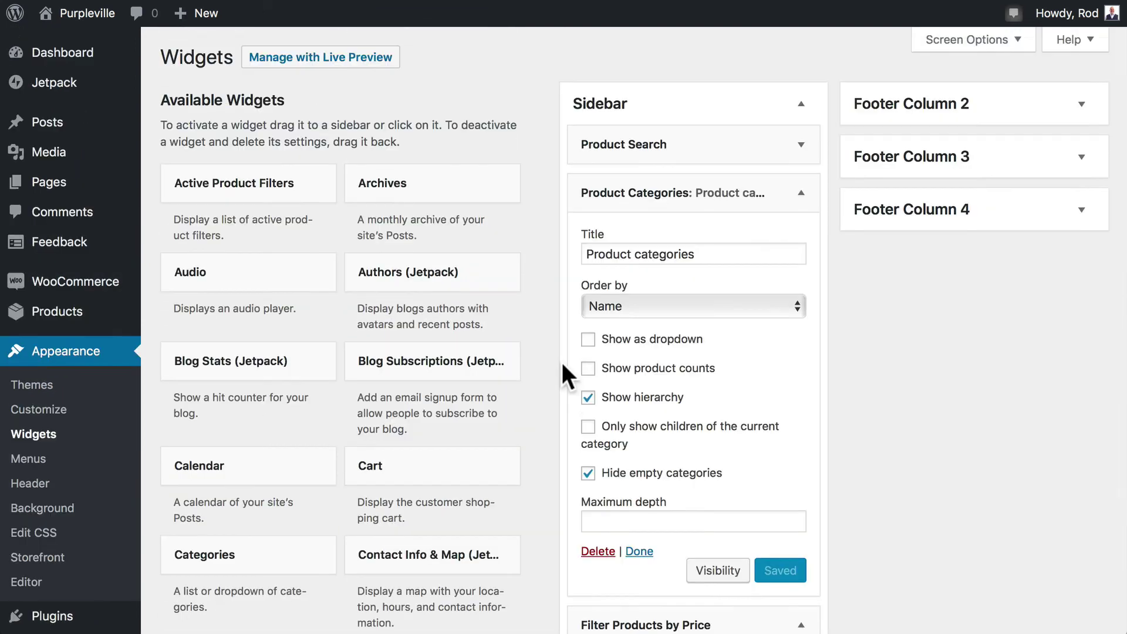
scroll(561, 360, down, 10)
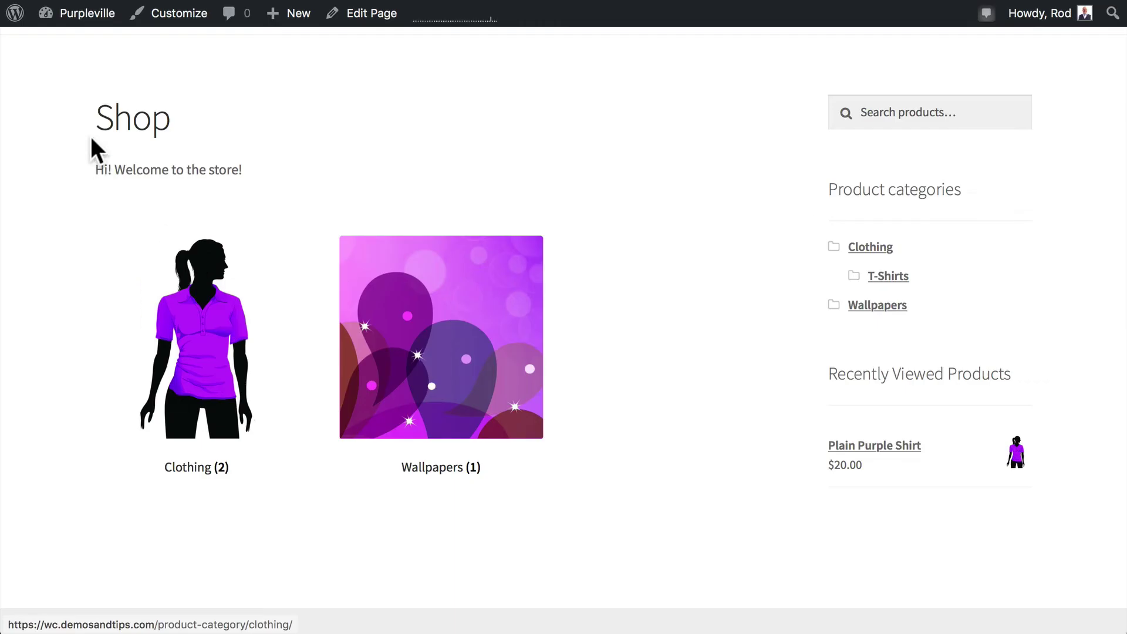
Step: Visit the Wallpapers category so Stylish Abstract Purple Desktop Wallpaper joins Recently Viewed Products above Plain Purple Shirt
scroll(97, 149, up, 5)
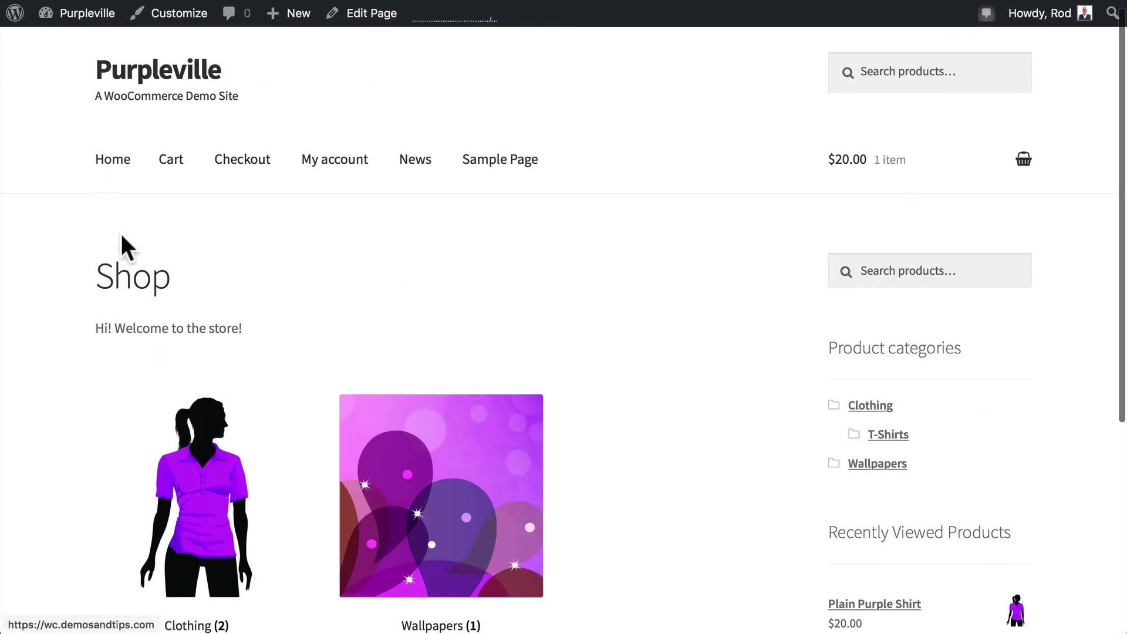
scroll(778, 434, down, 5)
scroll(778, 434, down, 1)
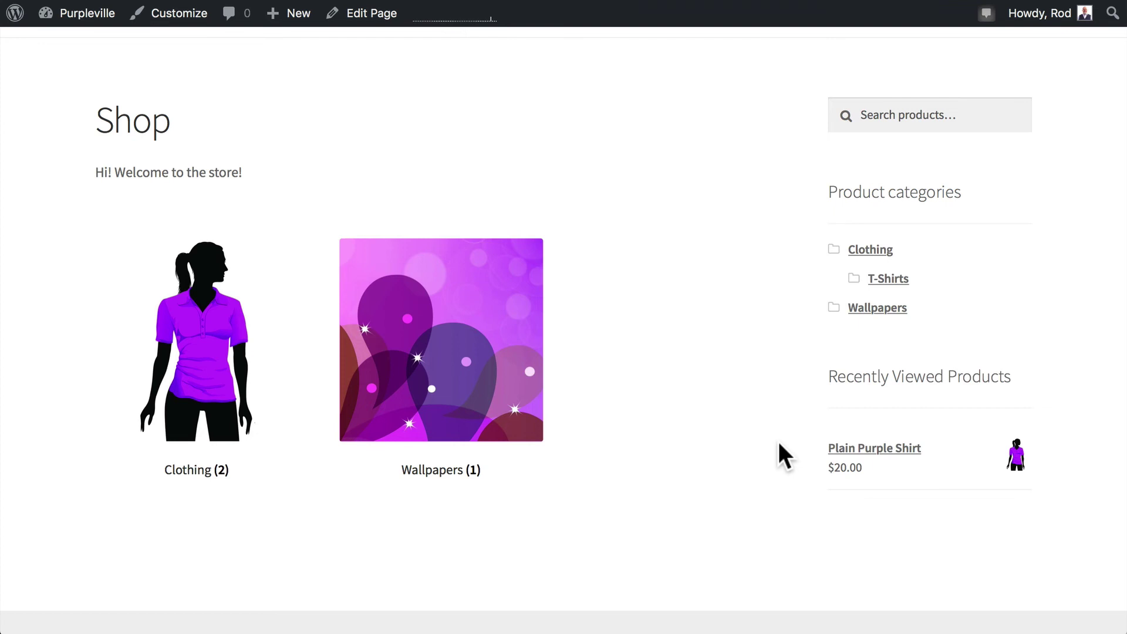
click(352, 381)
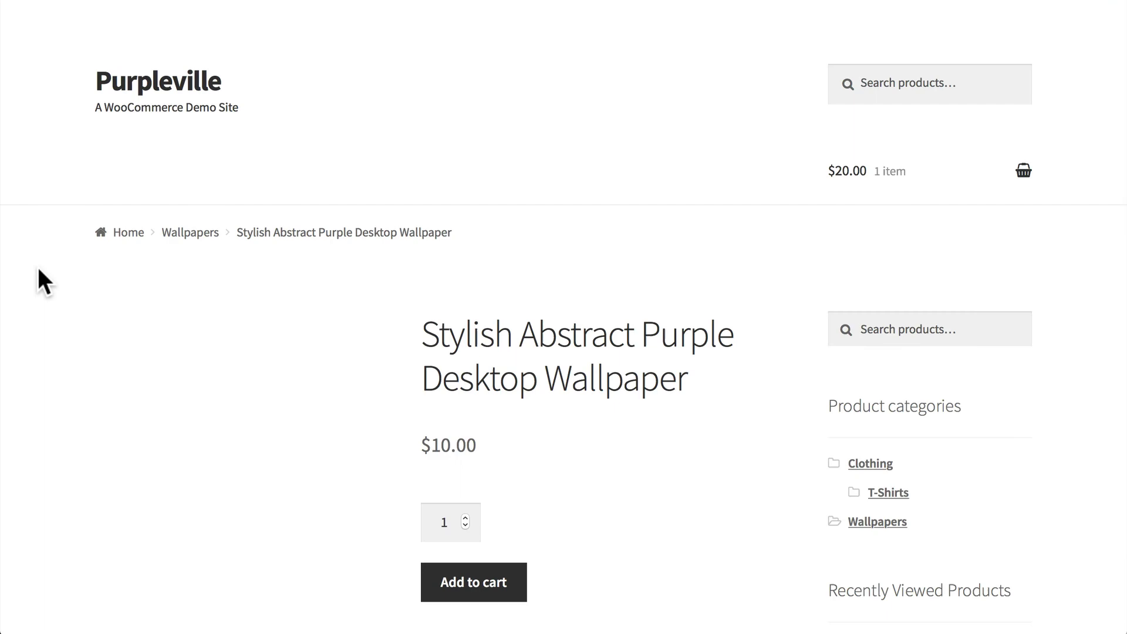
scroll(36, 266, down, 5)
scroll(37, 266, up, 5)
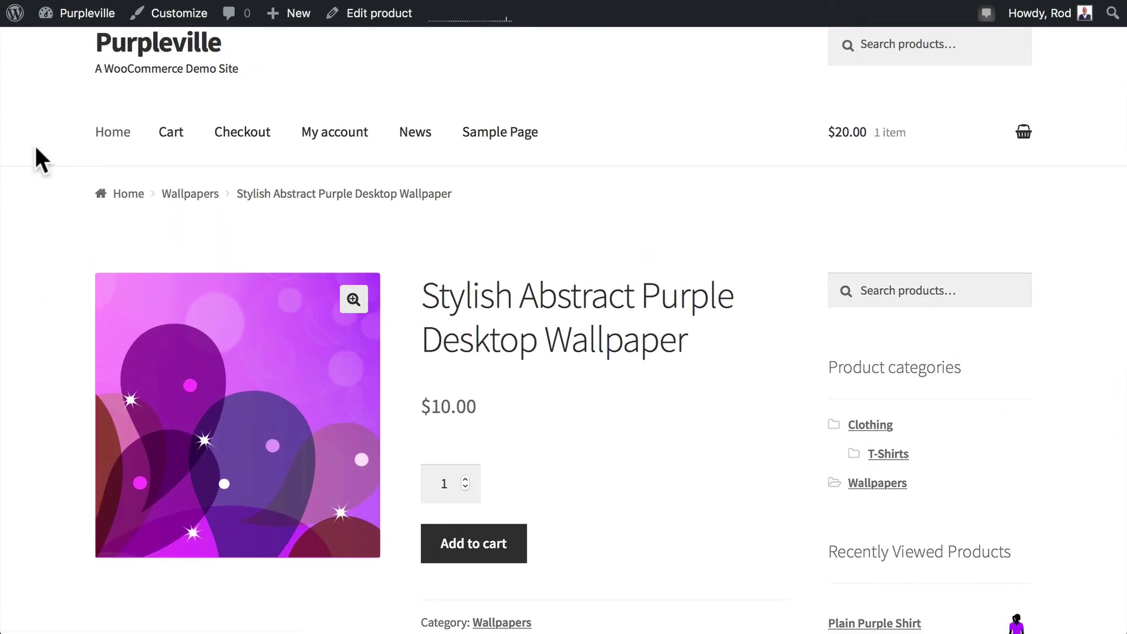
scroll(36, 159, down, 6)
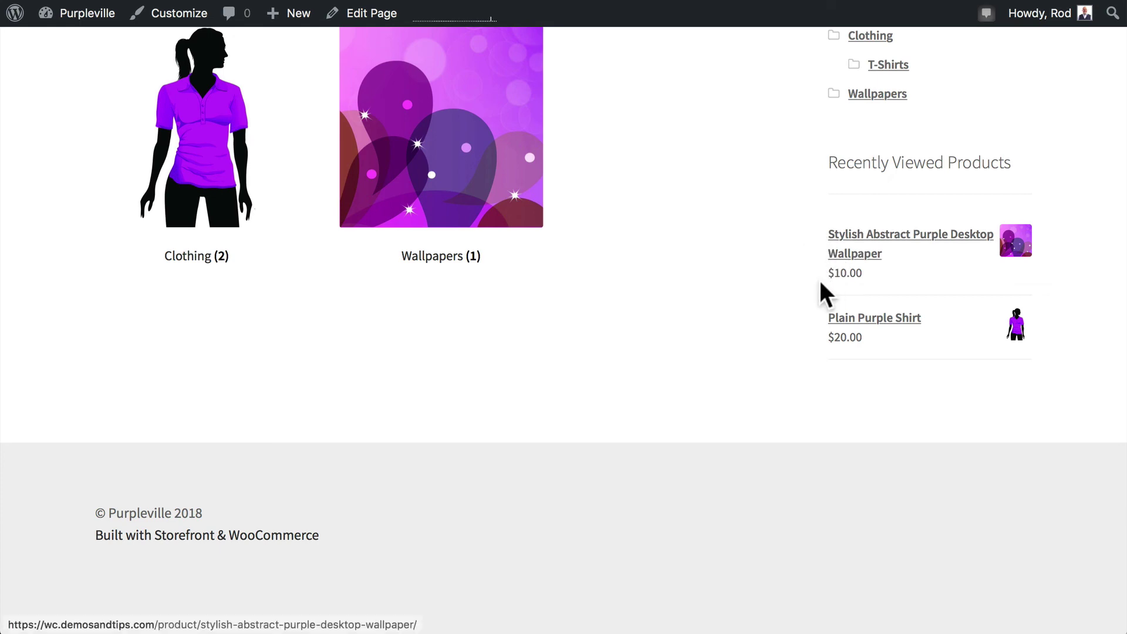
Step: Browse from Clothing to the T-Shirts category and check its Filter by price and Recently Viewed widgets
scroll(730, 294, up, 6)
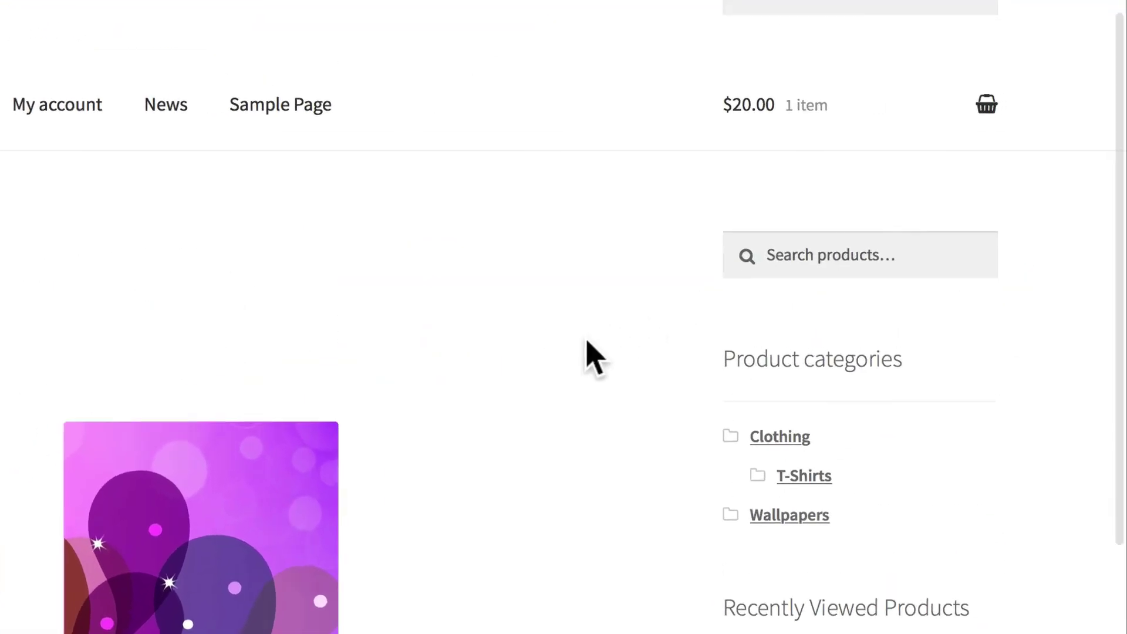
scroll(587, 352, down, 3)
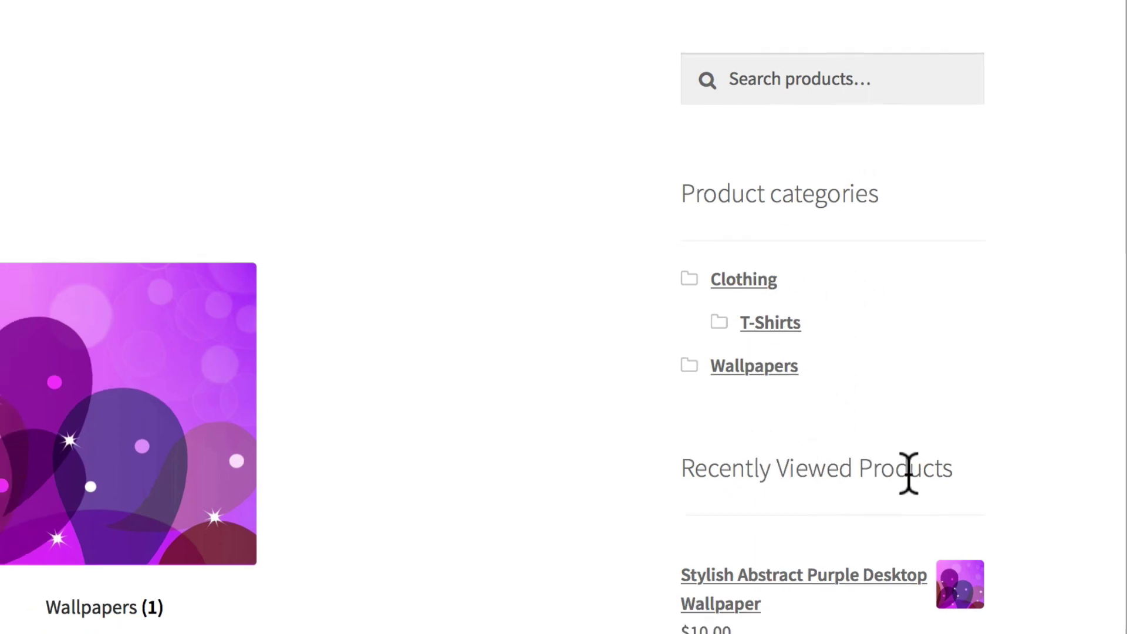
click(193, 350)
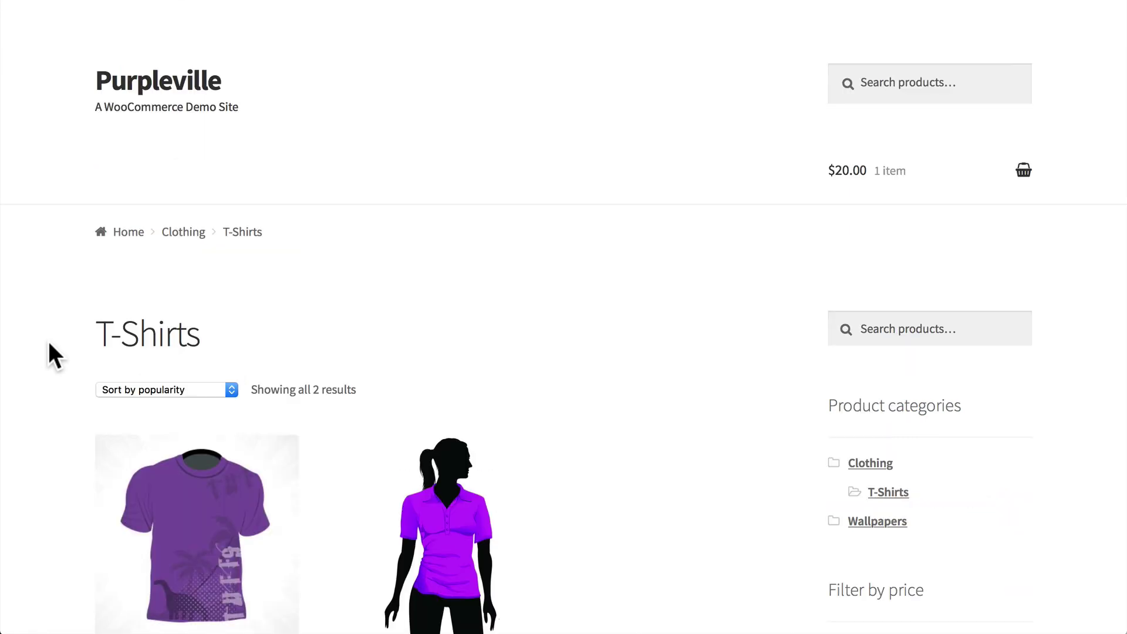
scroll(49, 341, down, 5)
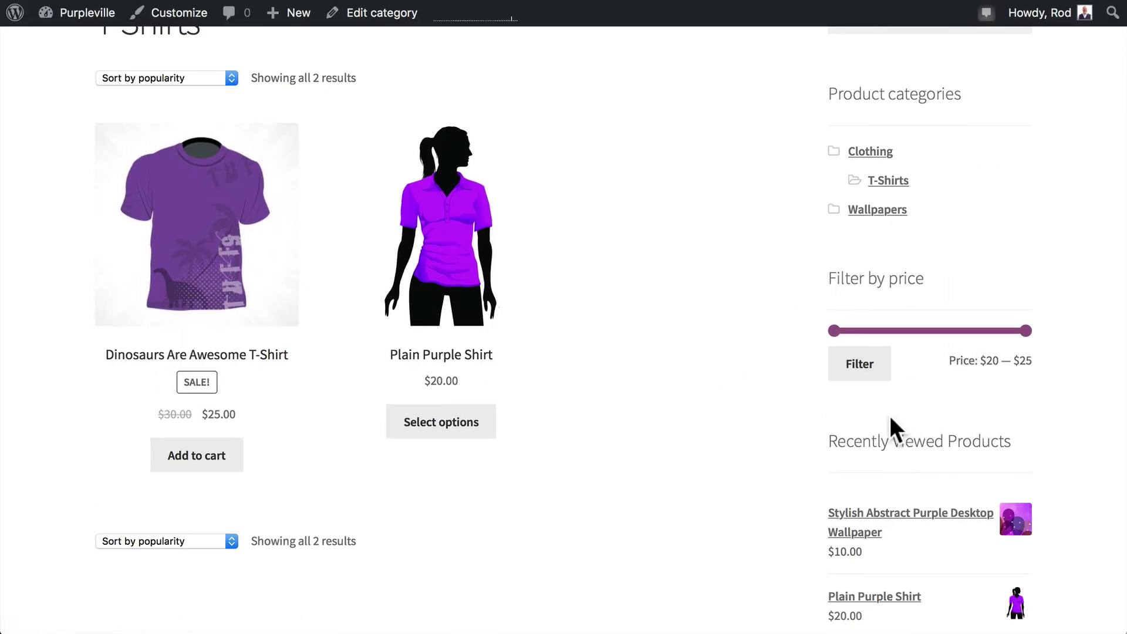
scroll(730, 425, down, 2)
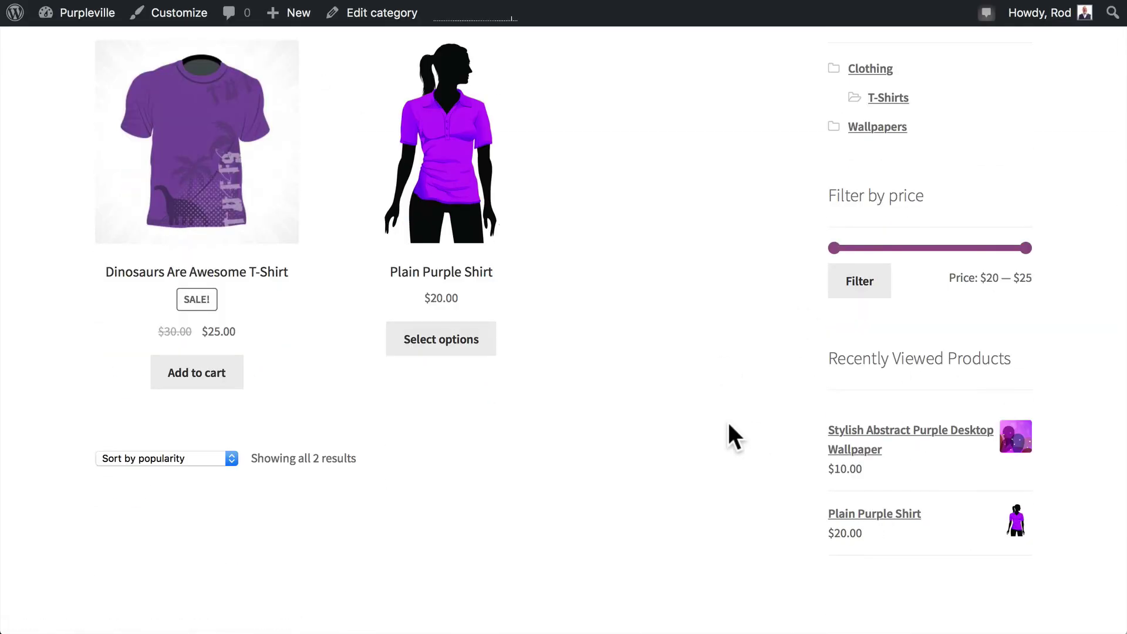